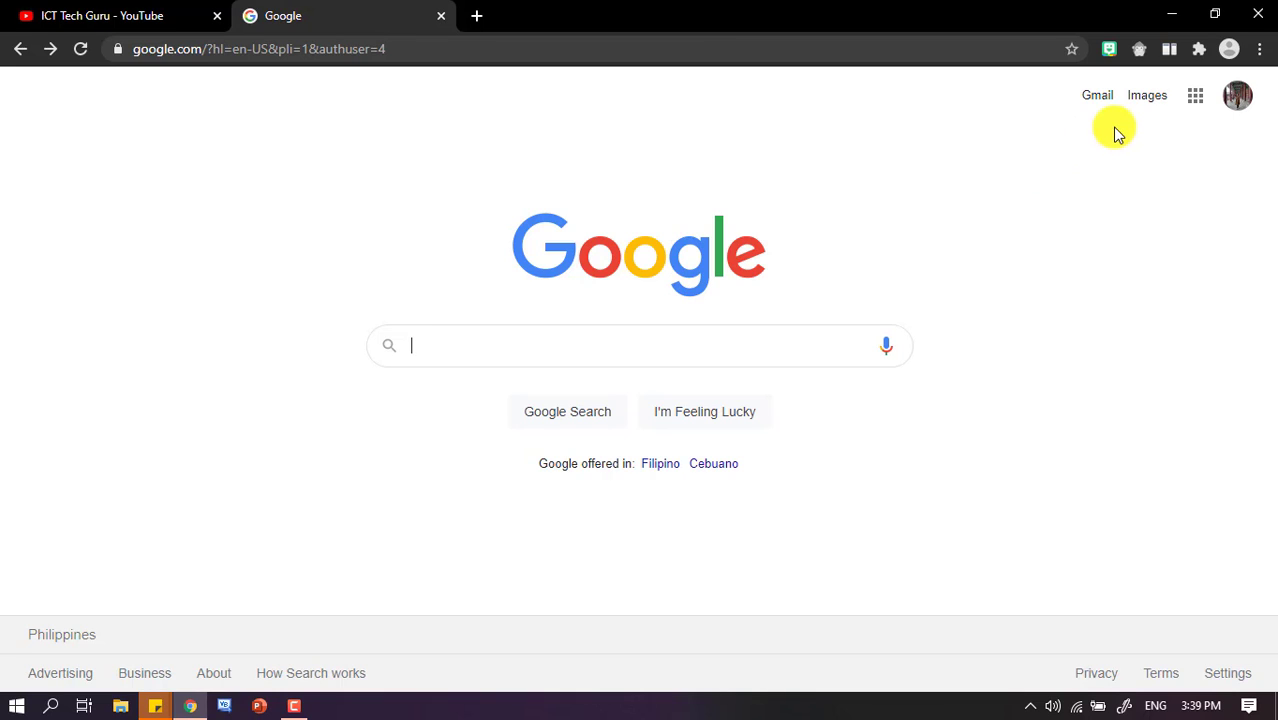
# Step: Open Google Drive from the Google home page
pyautogui.click(1195, 100)
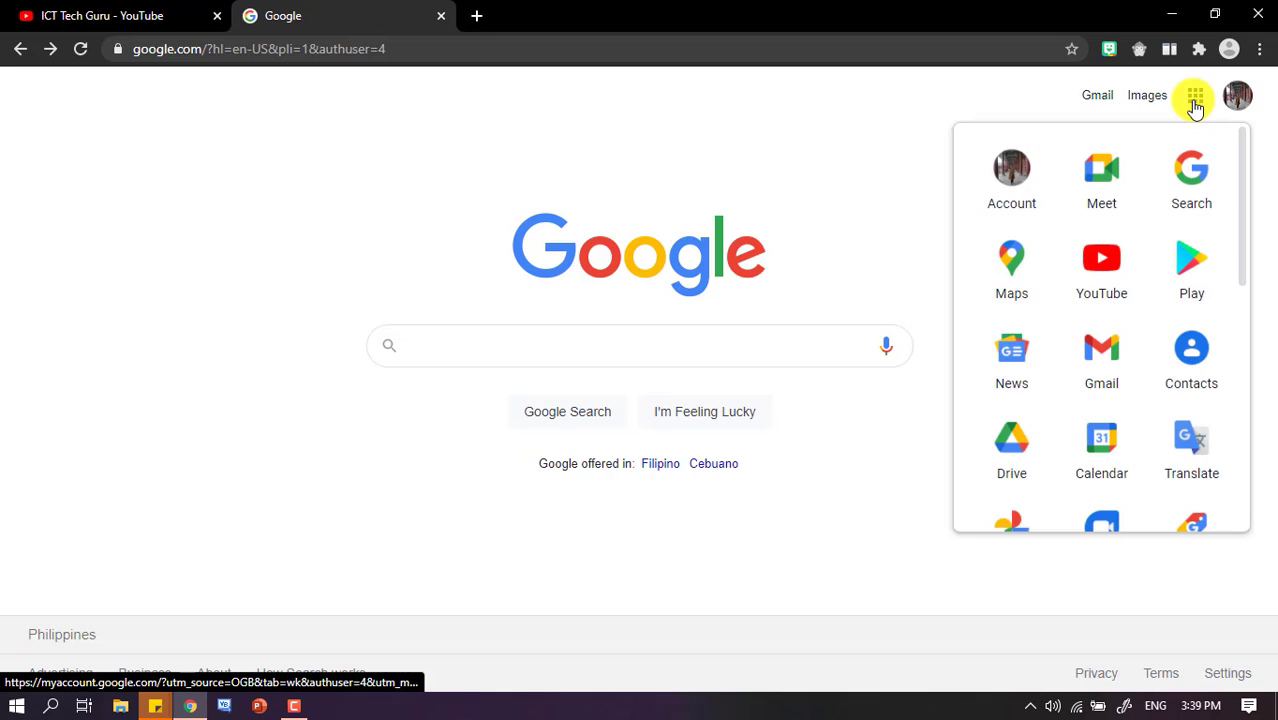
pyautogui.click(1008, 456)
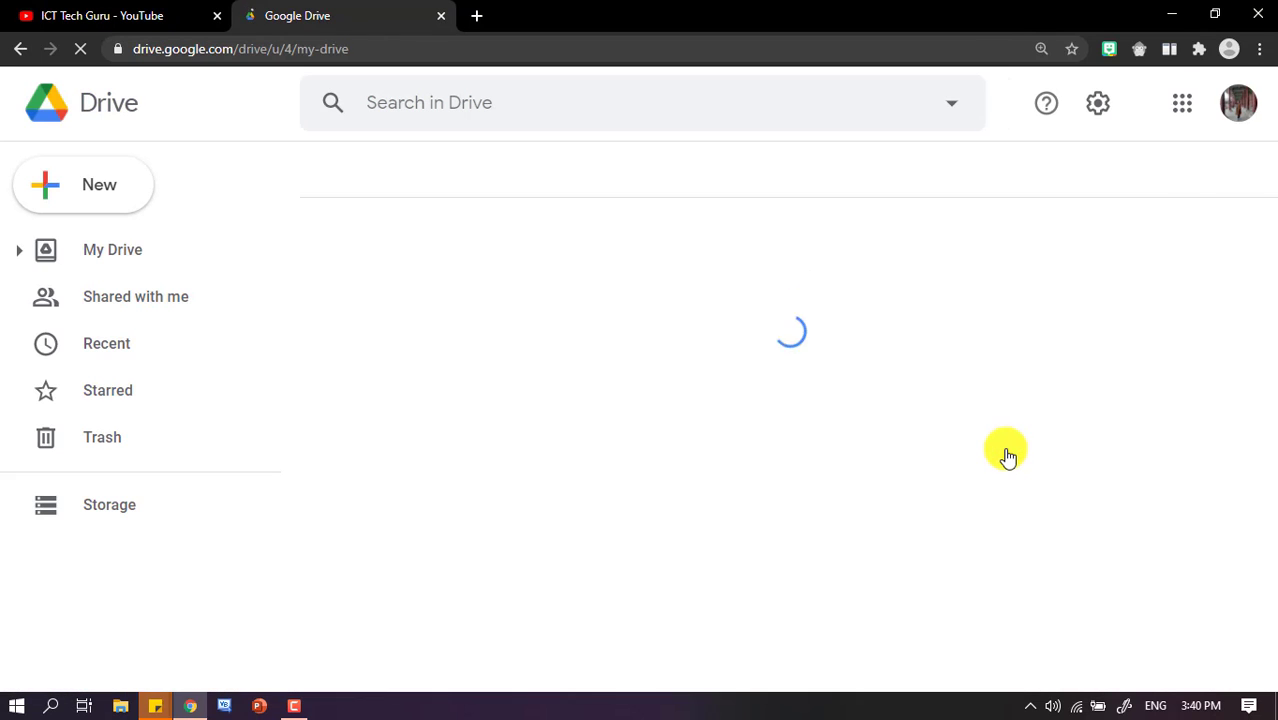
pyautogui.scroll(-2, 1008, 457)
pyautogui.scroll(1, 936, 386)
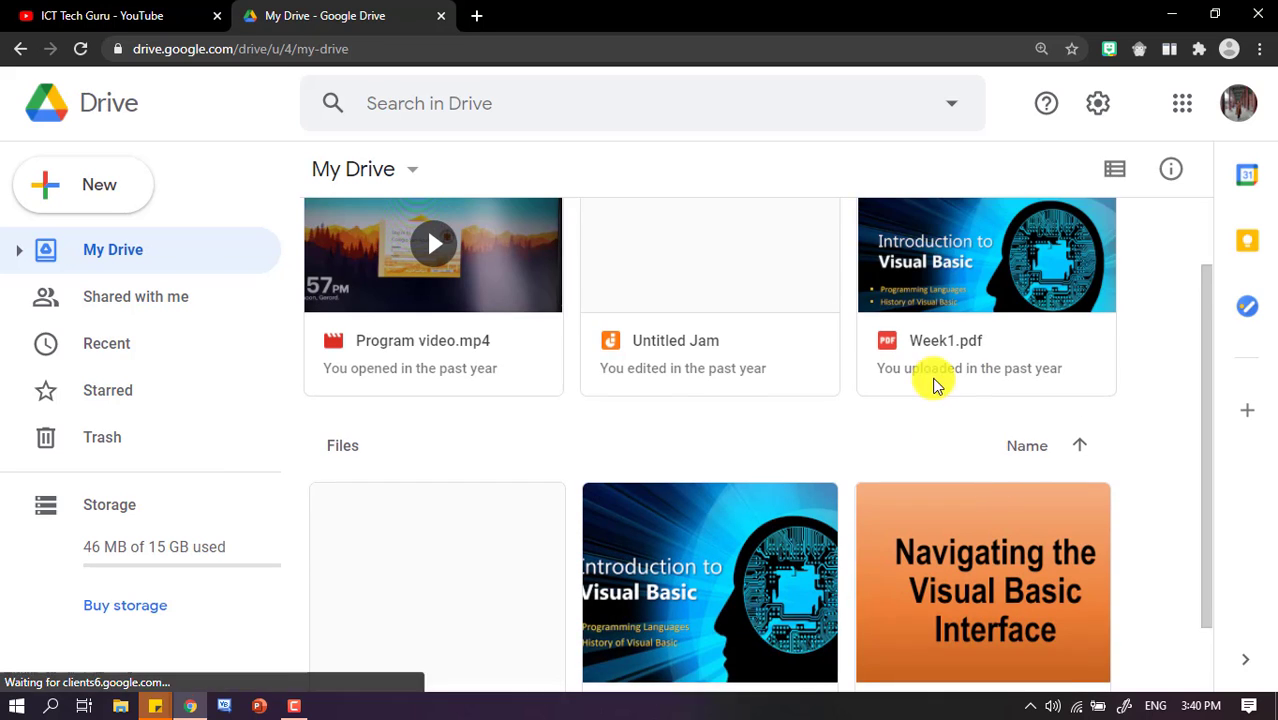
pyautogui.scroll(1, 920, 360)
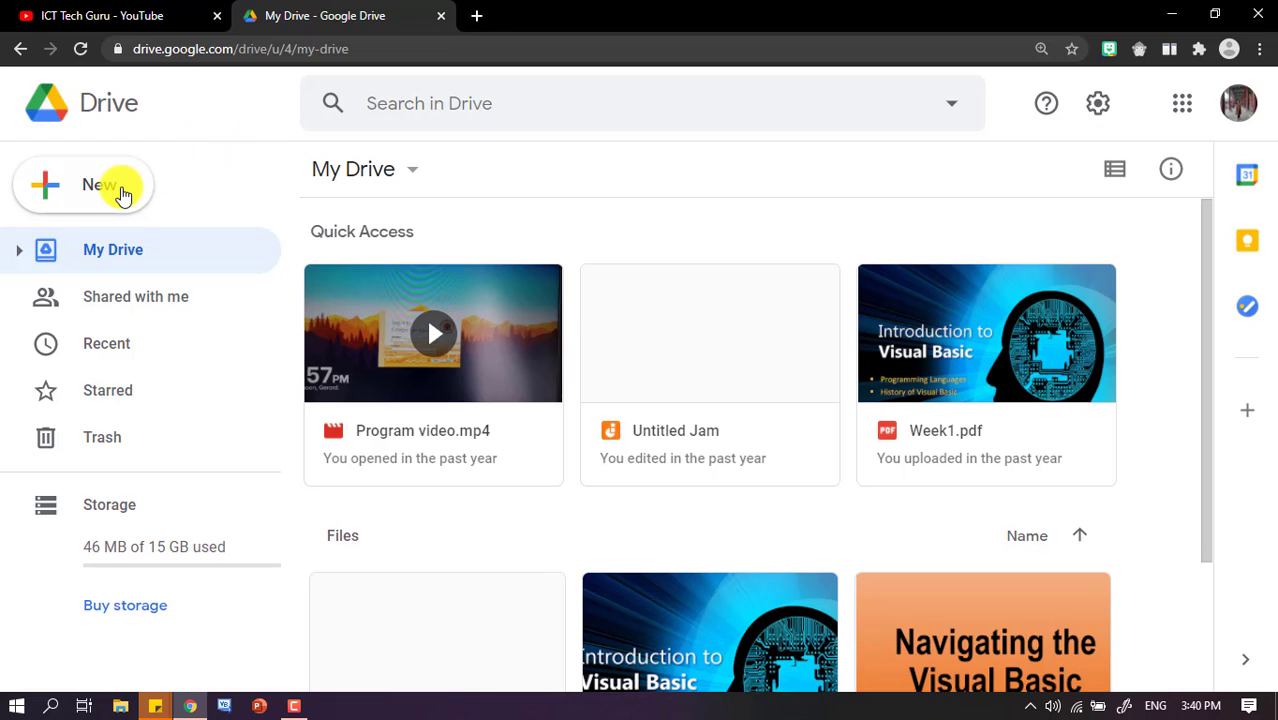
# Step: Create a new blank Google Form from My Drive and dismiss the form creation tip
pyautogui.click(118, 195)
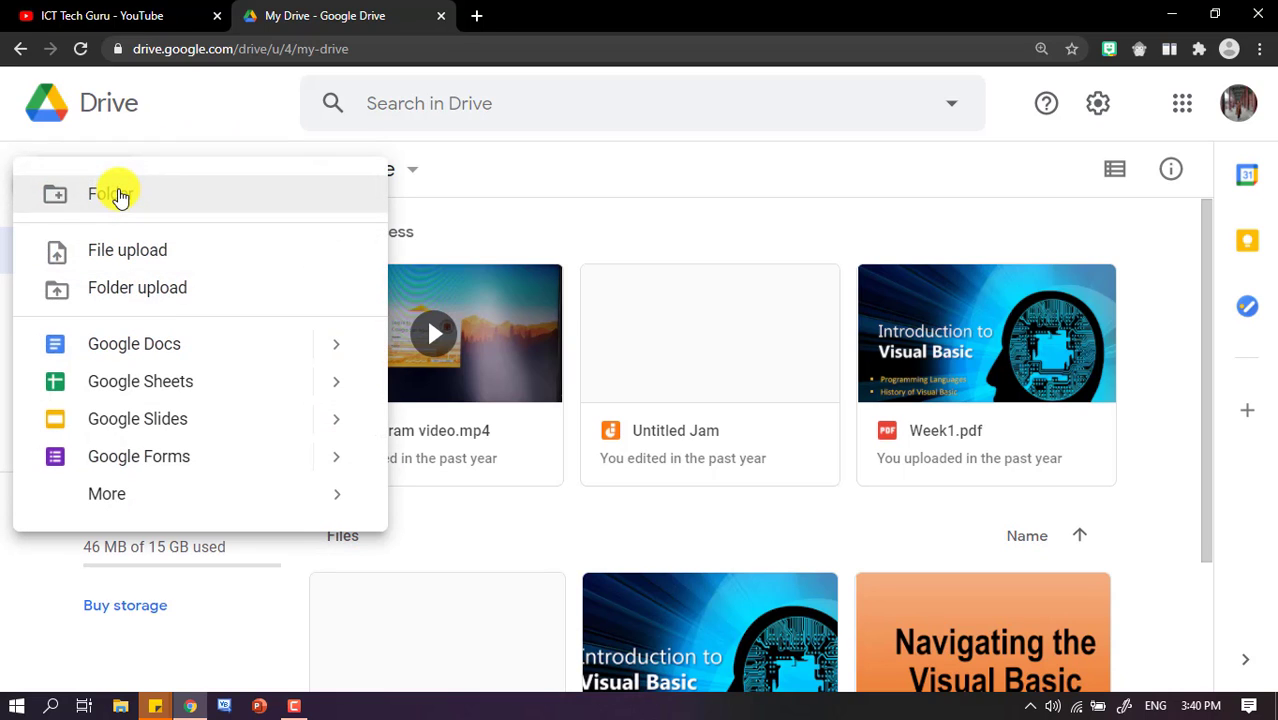
pyautogui.click(193, 472)
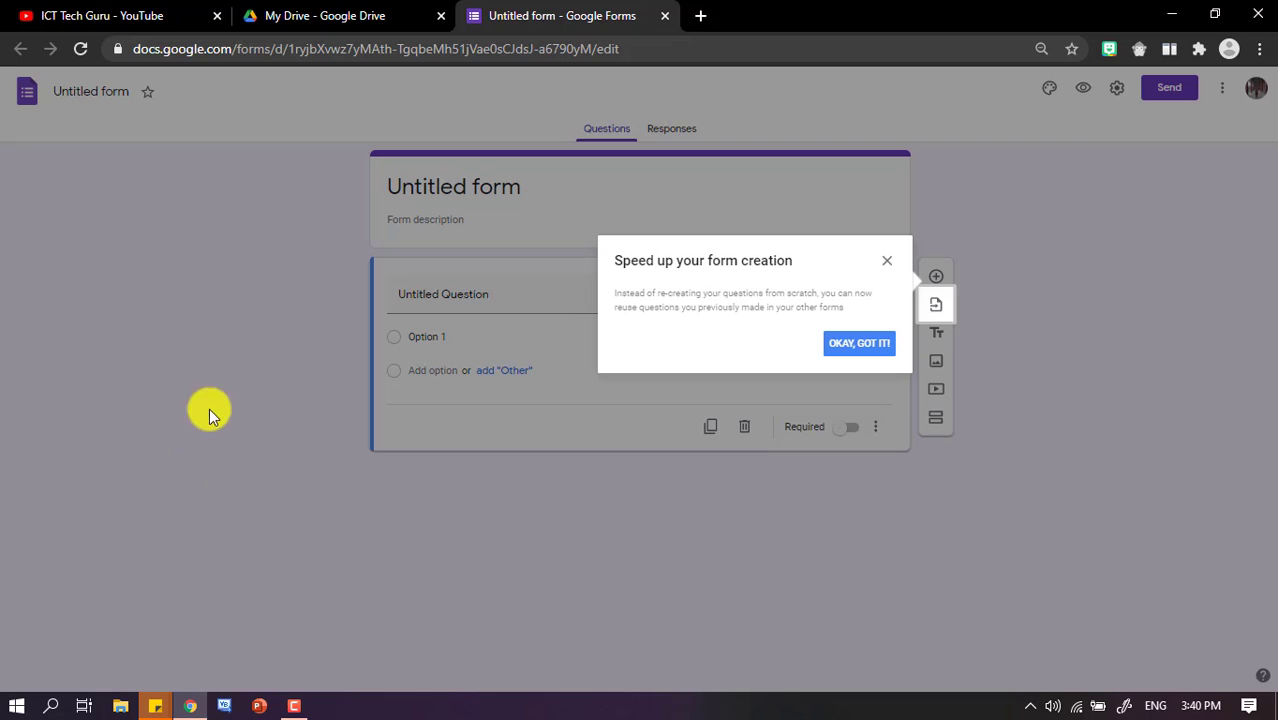
pyautogui.click(889, 262)
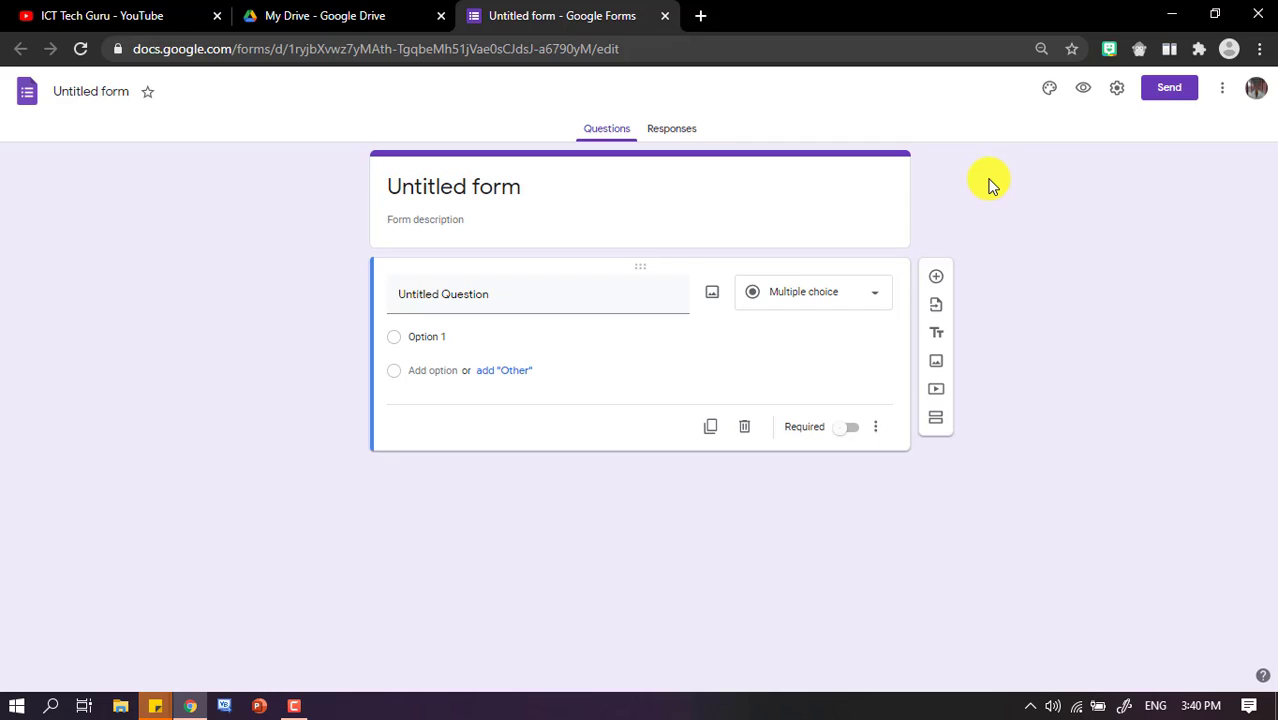
# Step: Title the form "Sample Quiz"
pyautogui.click(527, 184)
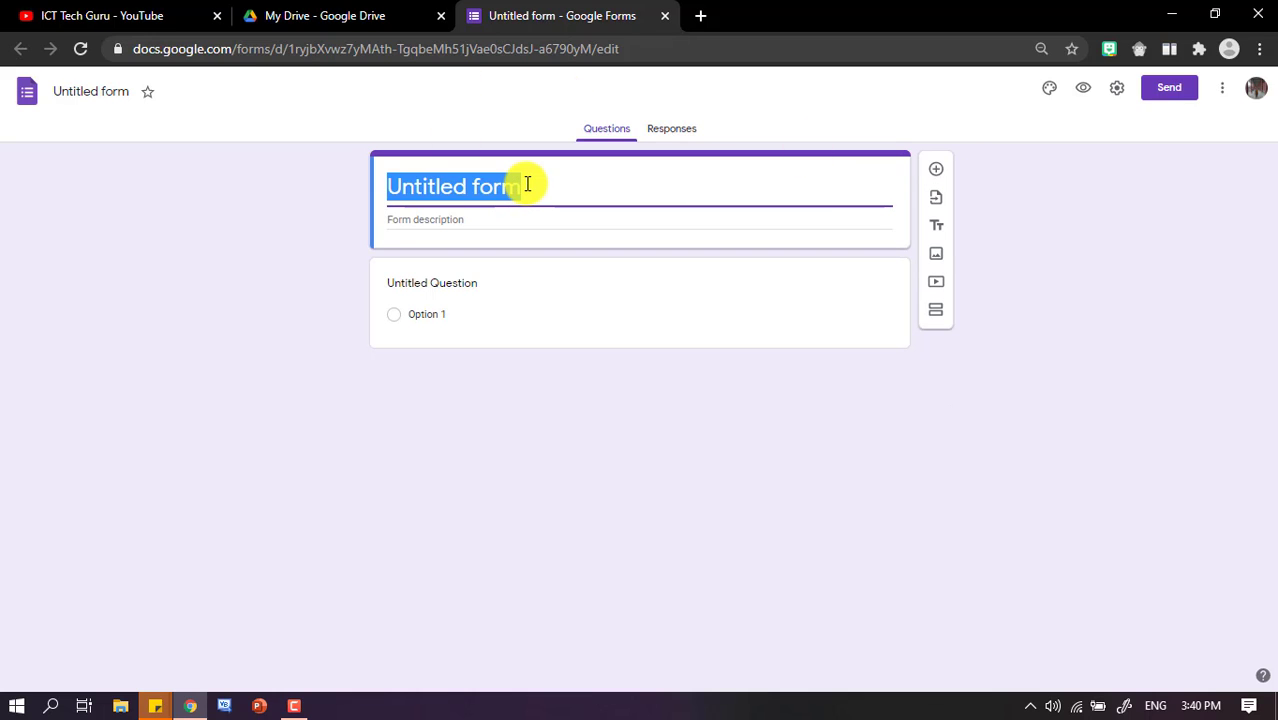
pyautogui.write('Sample ')
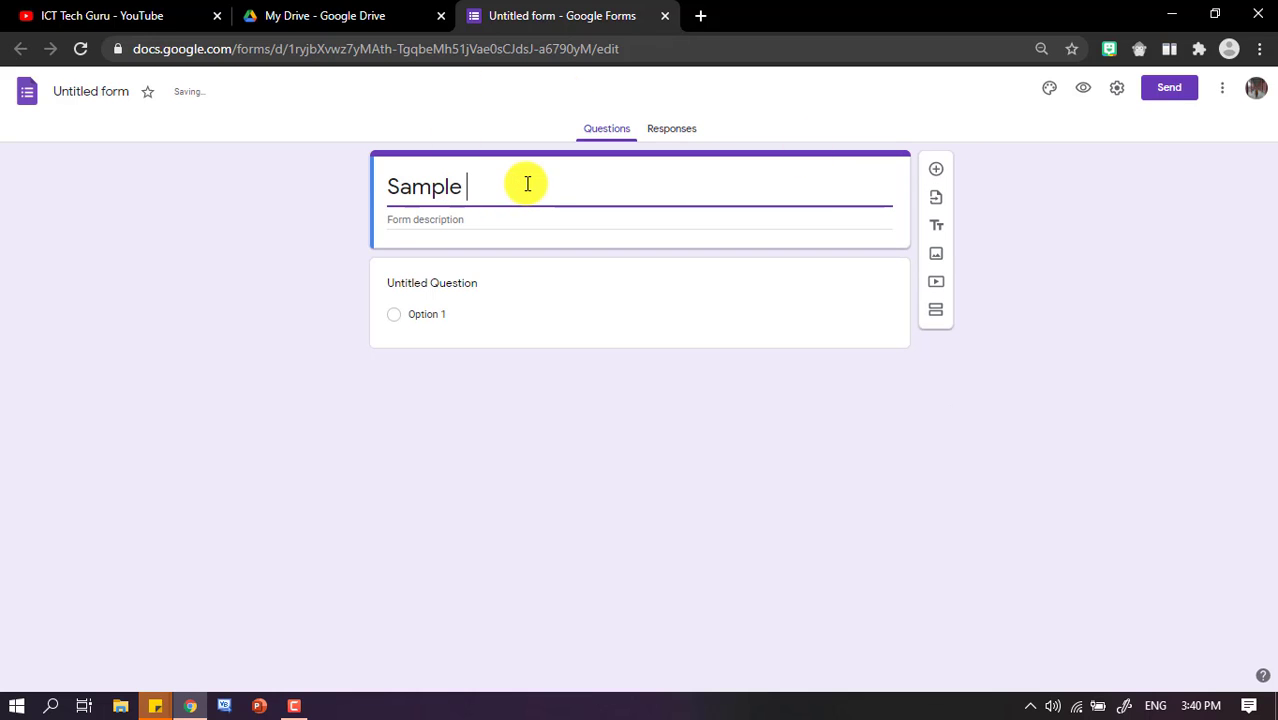
pyautogui.write('G')
pyautogui.press('BackSpace')
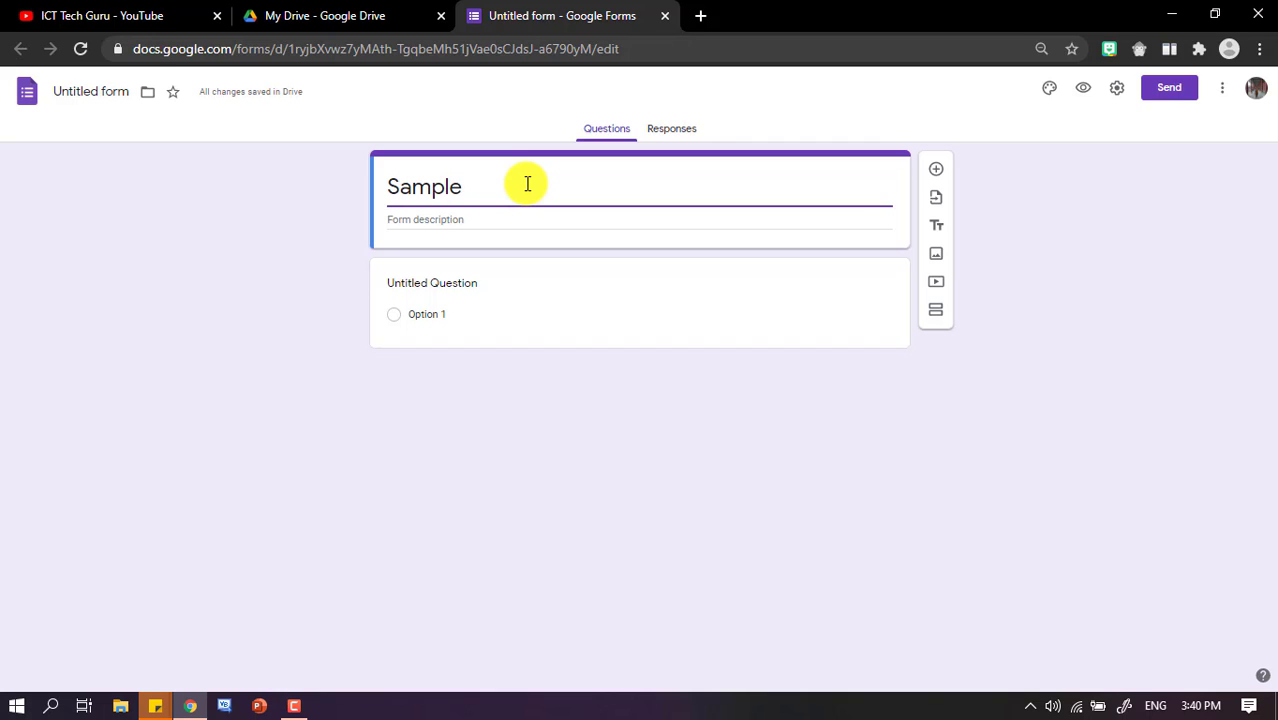
pyautogui.write('Quiz')
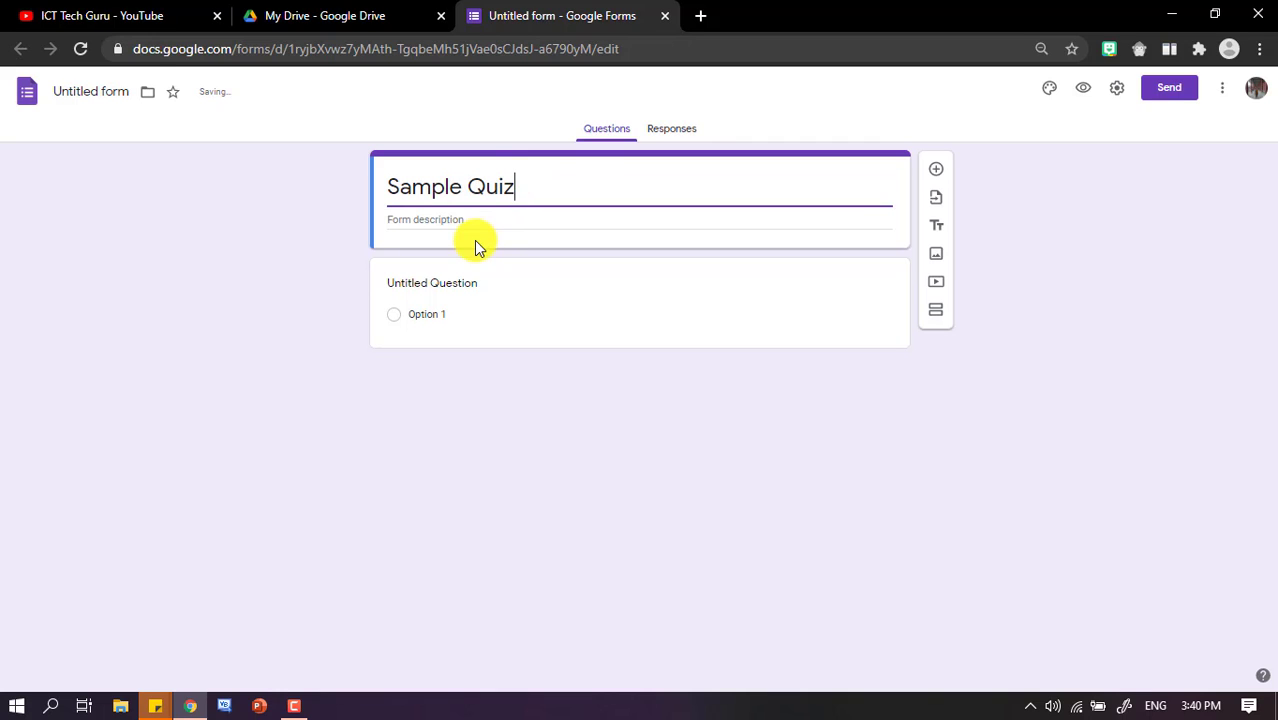
# Step: Replace the first question's text with "Name:"
pyautogui.click(474, 221)
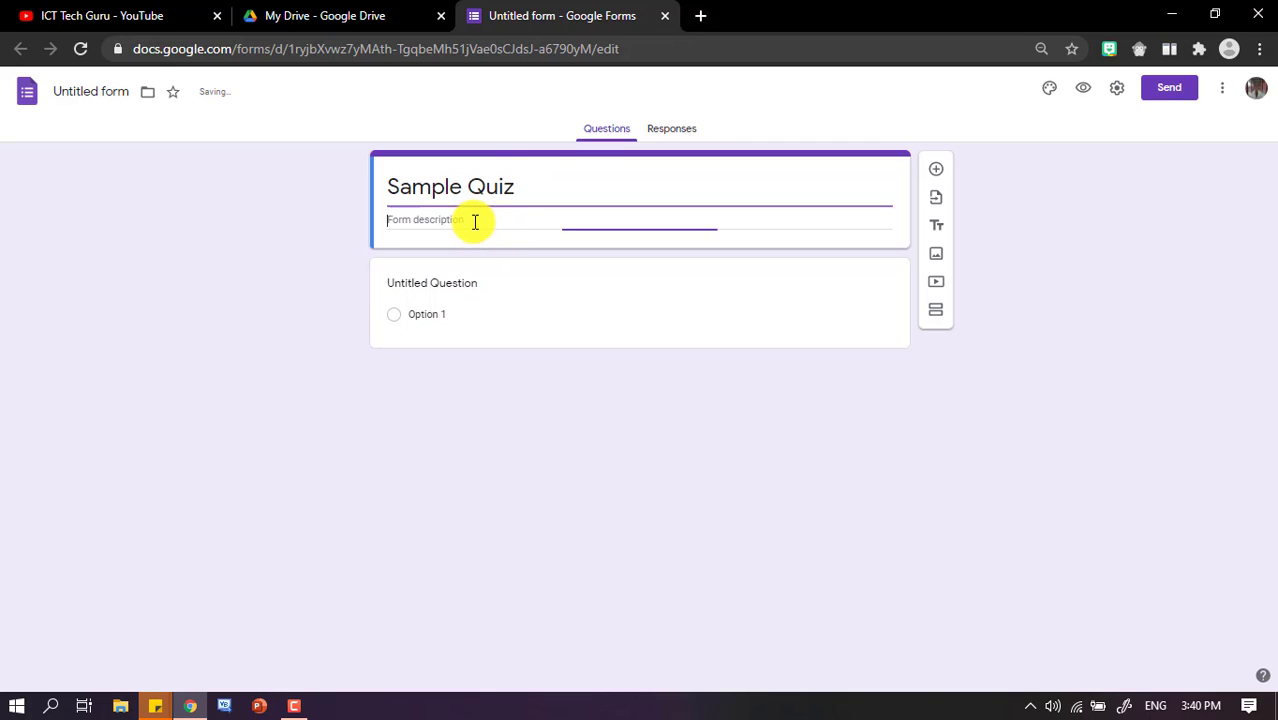
pyautogui.click(447, 285)
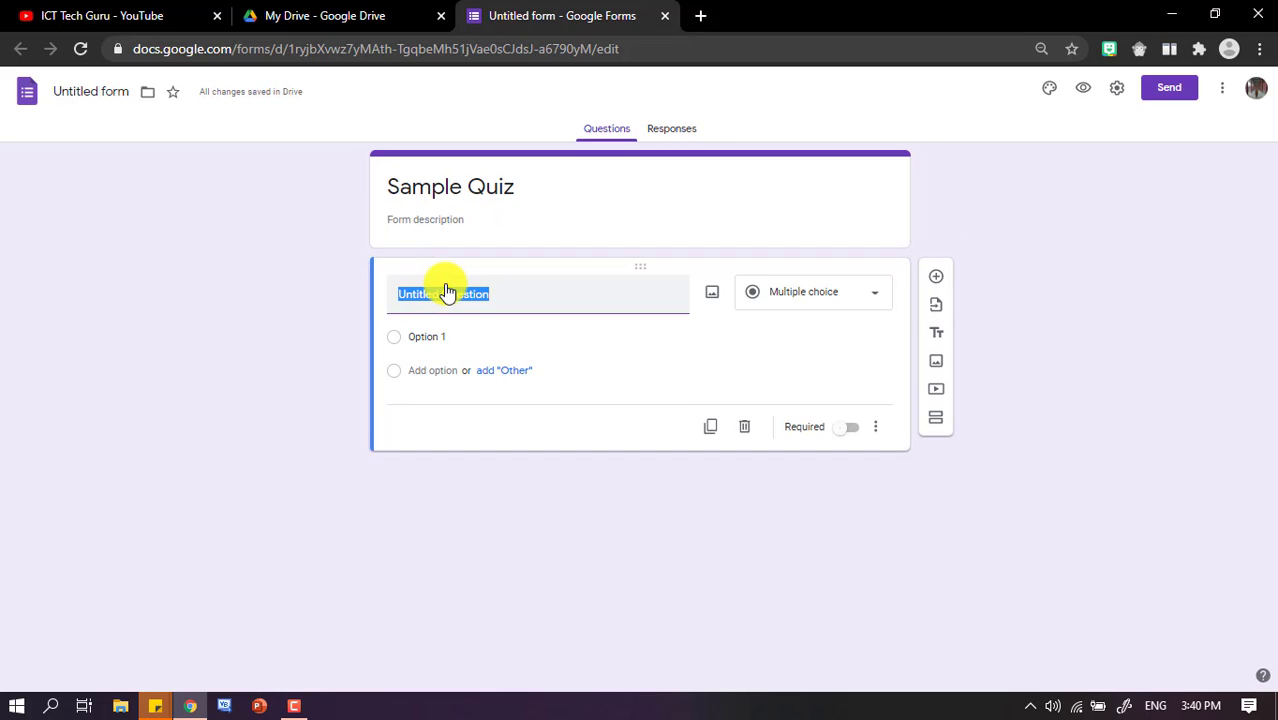
pyautogui.write('Name:')
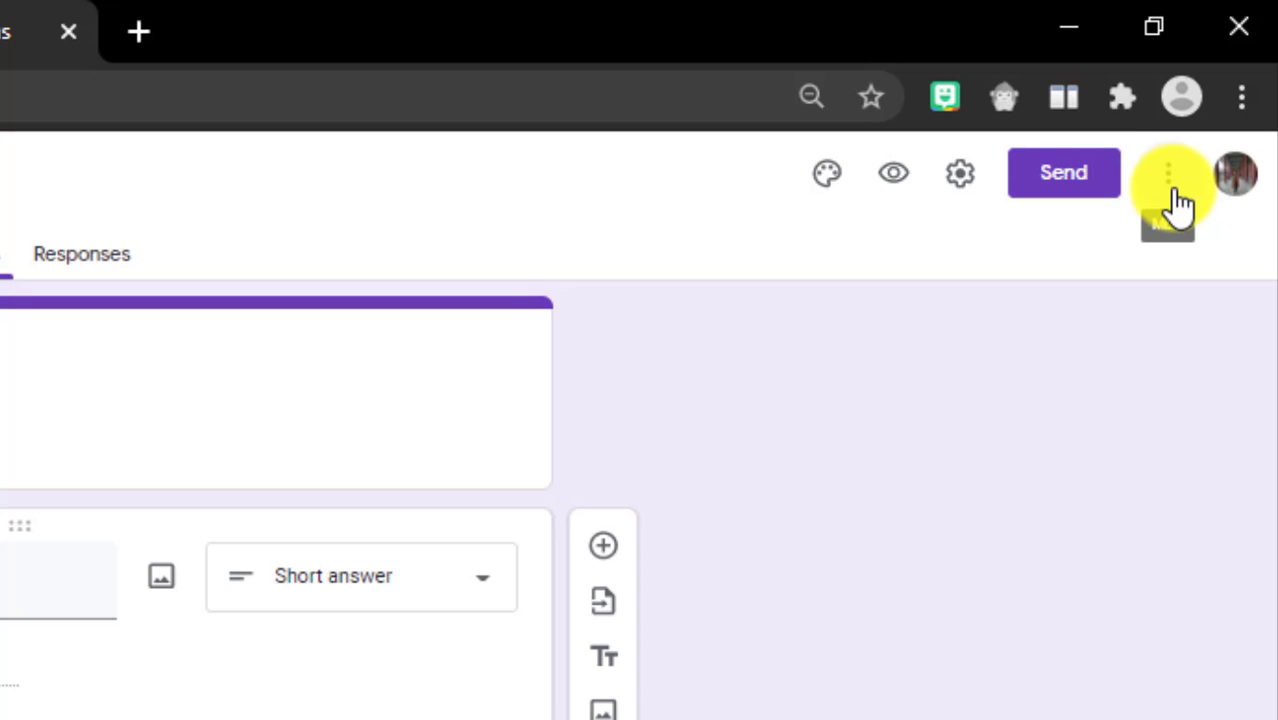
# Step: Find the formLimiter add-on in the Forms add-on marketplace, start installing it and continue to the permission request
pyautogui.click(1172, 185)
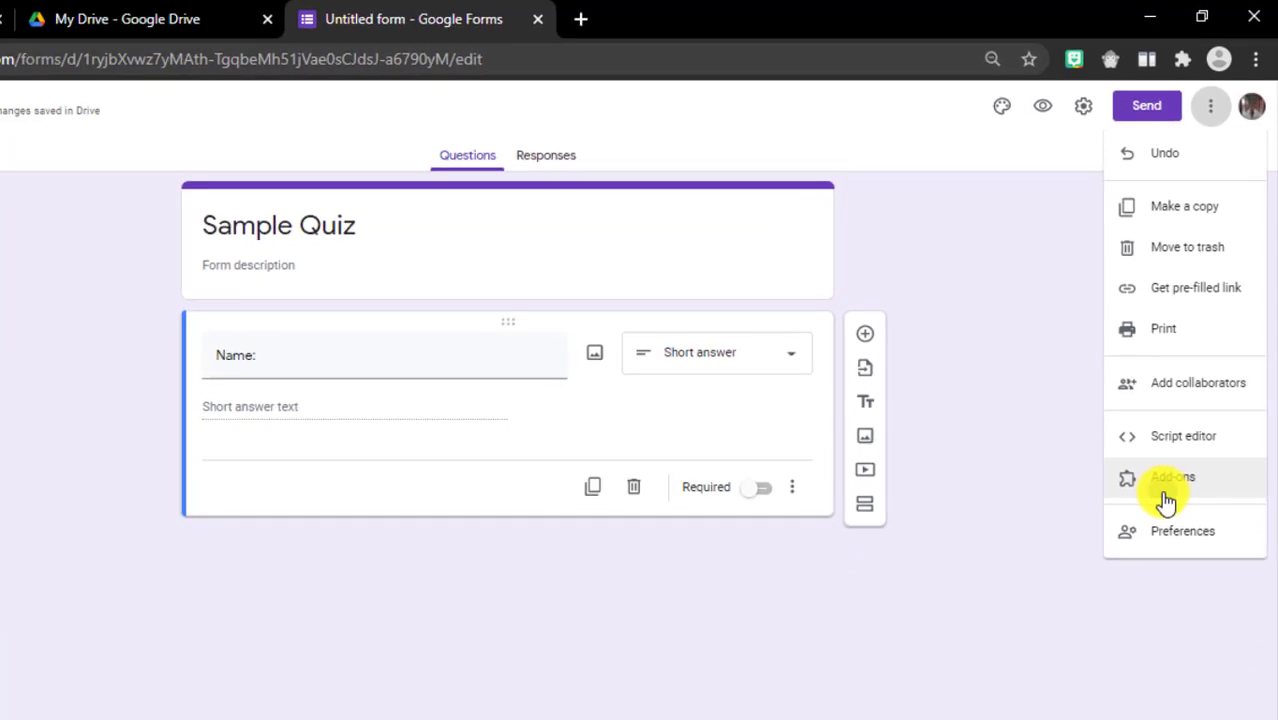
pyautogui.click(1140, 603)
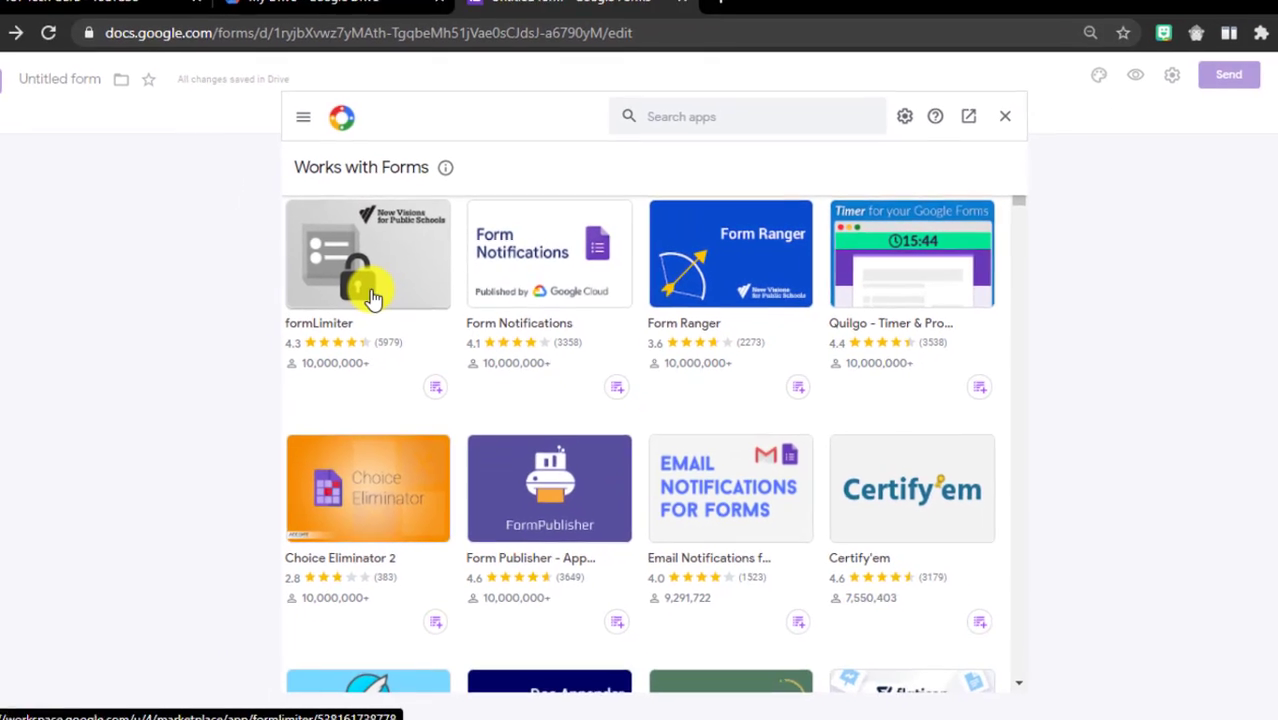
pyautogui.click(350, 311)
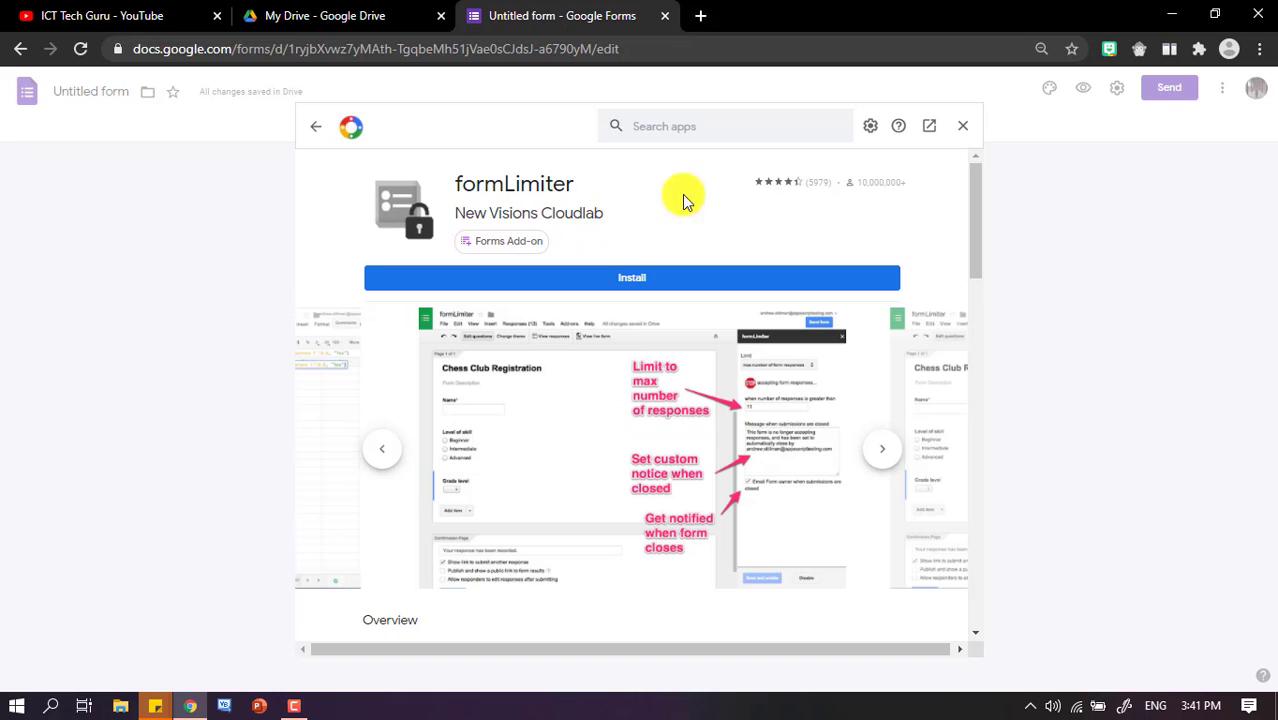
pyautogui.click(648, 280)
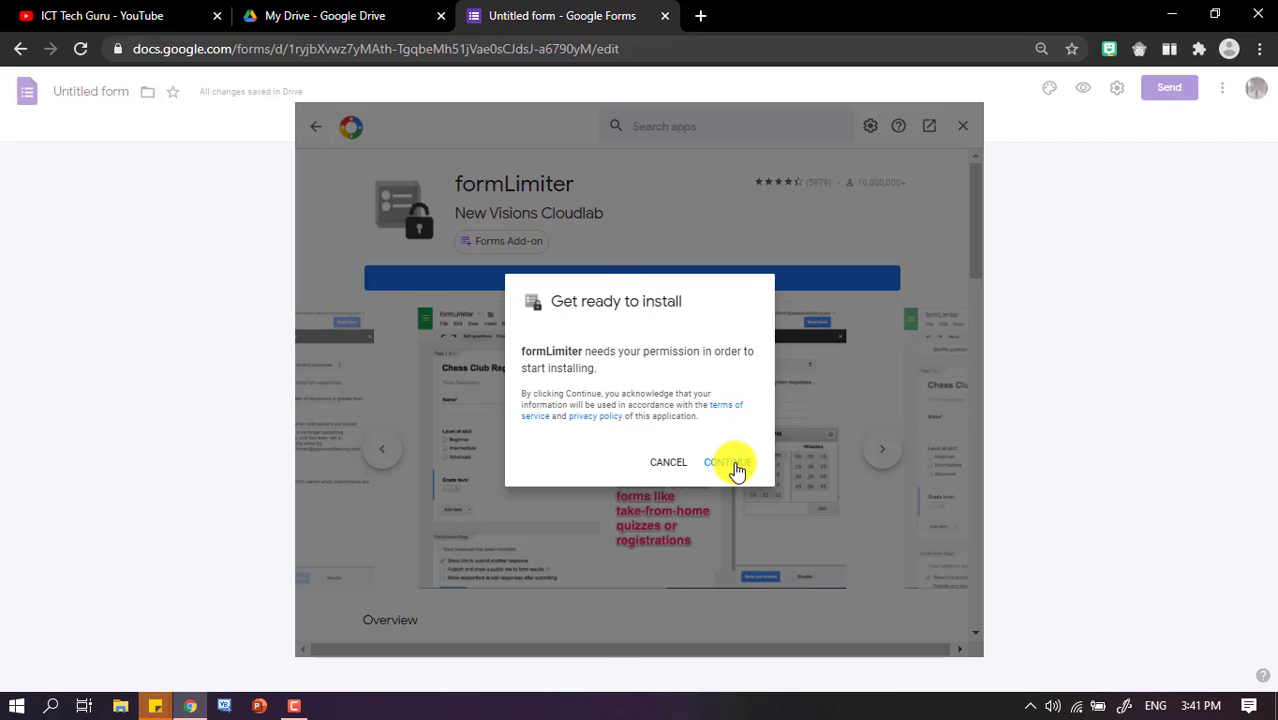
pyautogui.click(733, 464)
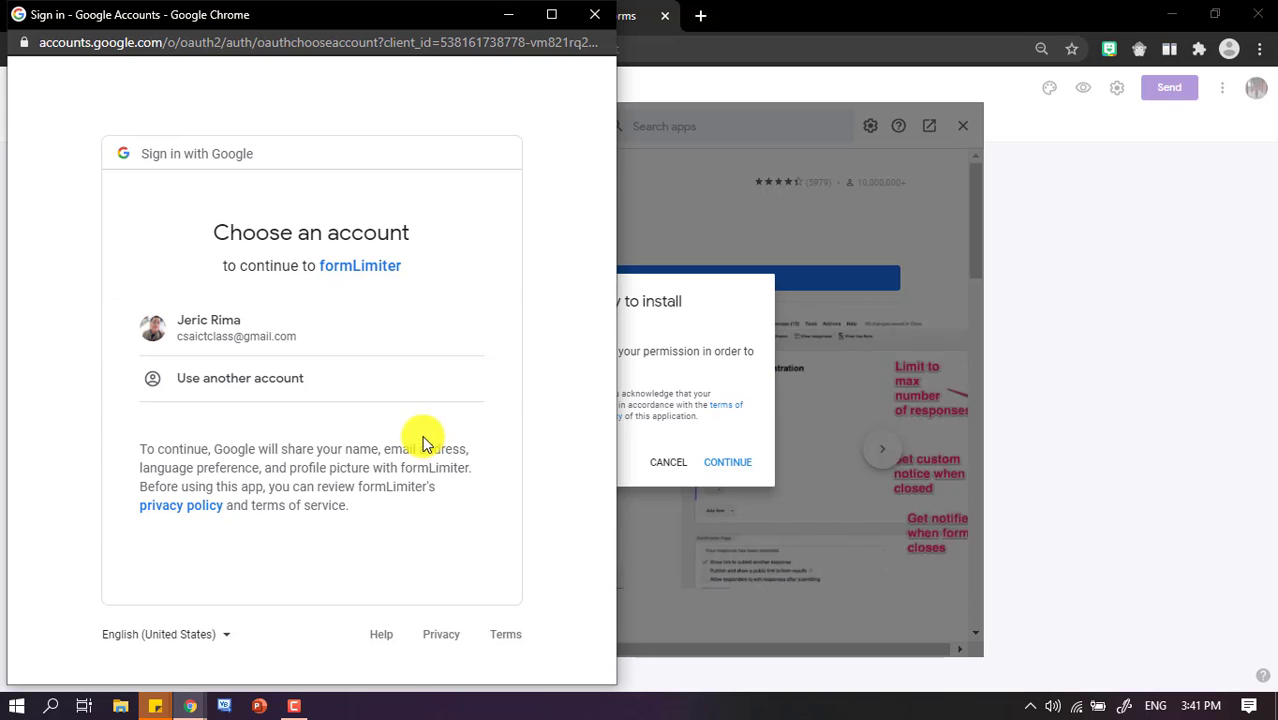
# Step: Sign in to formLimiter with another Google account, submitting the account's e-mail and password
pyautogui.click(300, 393)
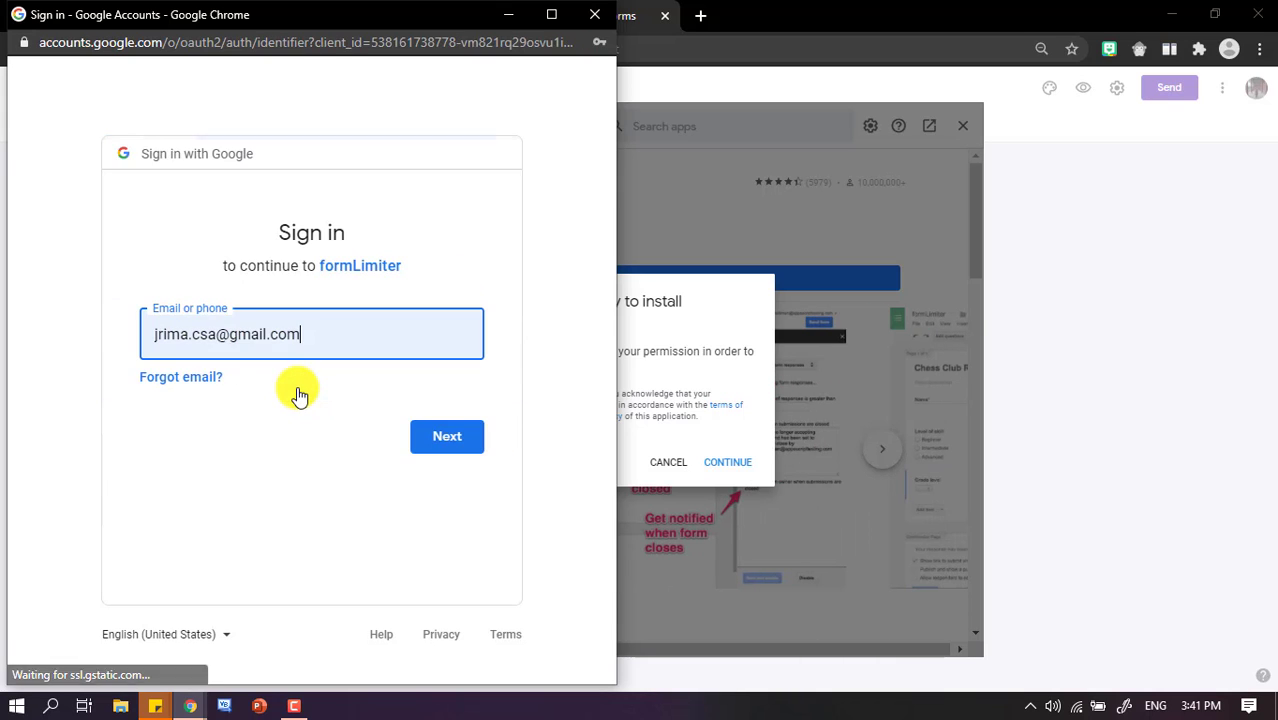
pyautogui.click(455, 441)
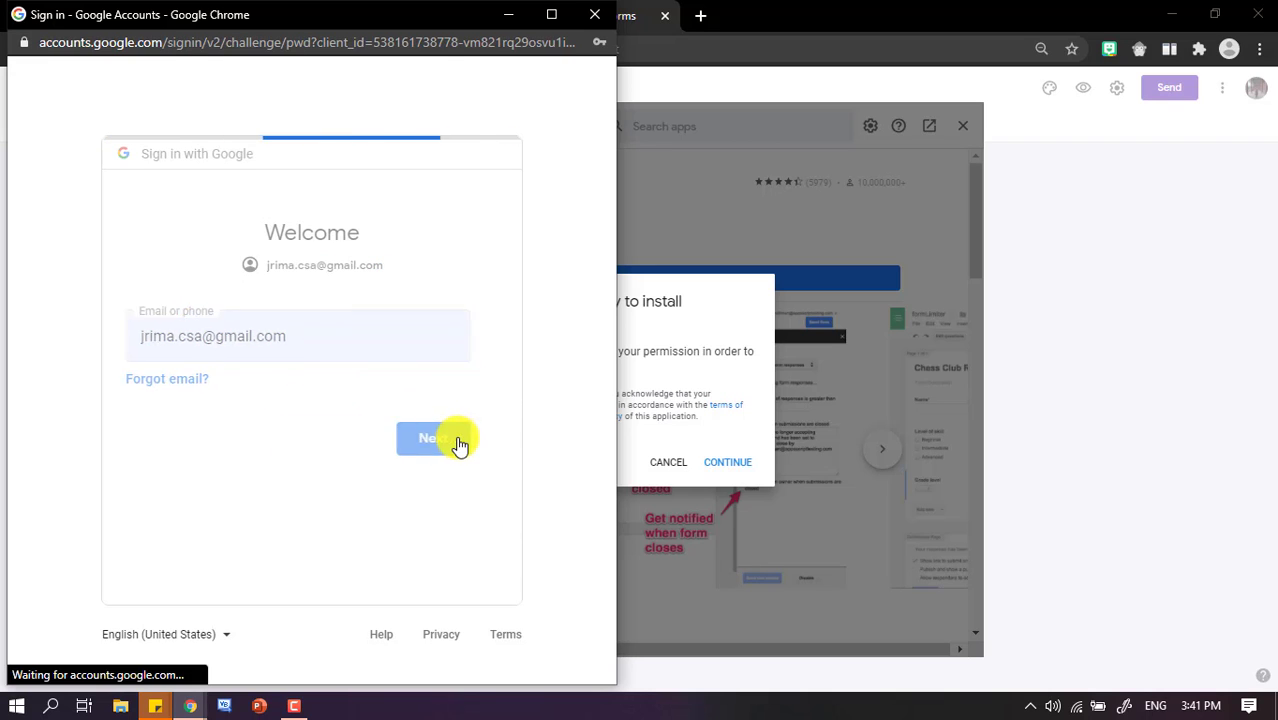
pyautogui.click(463, 459)
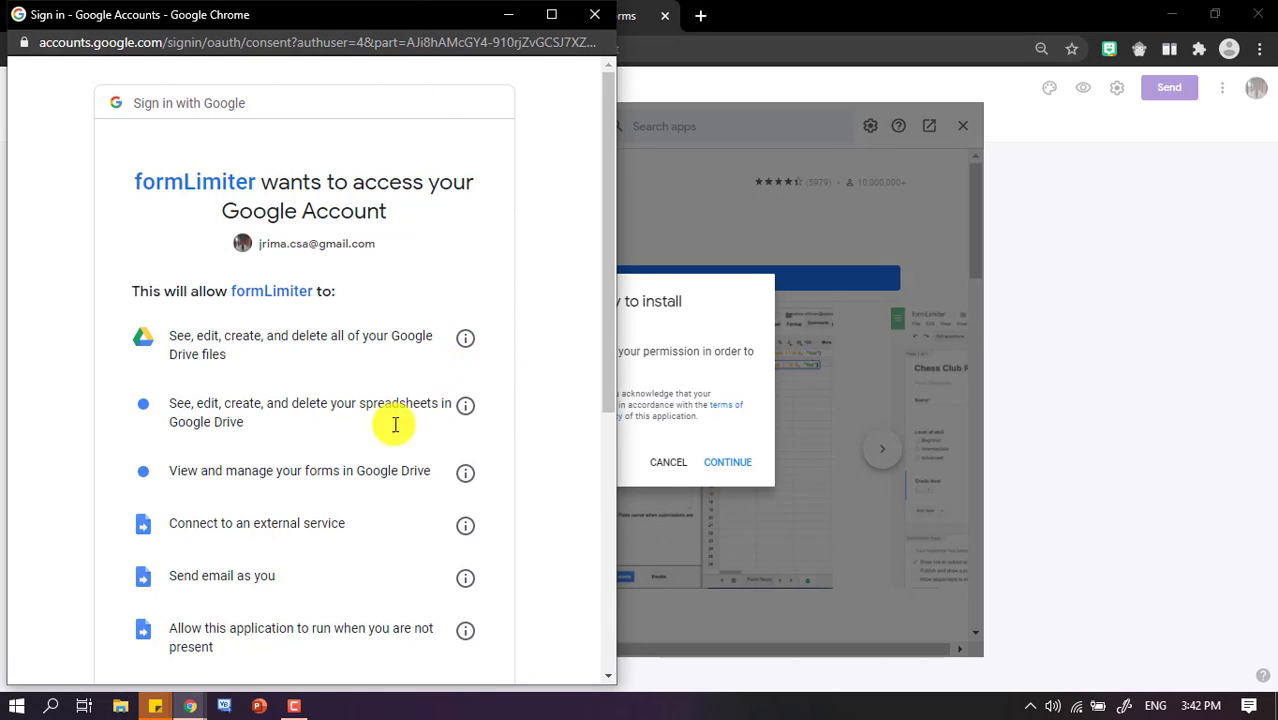
# Step: Review the permissions formLimiter requests and allow it to access the Google account
pyautogui.scroll(-4, 382, 448)
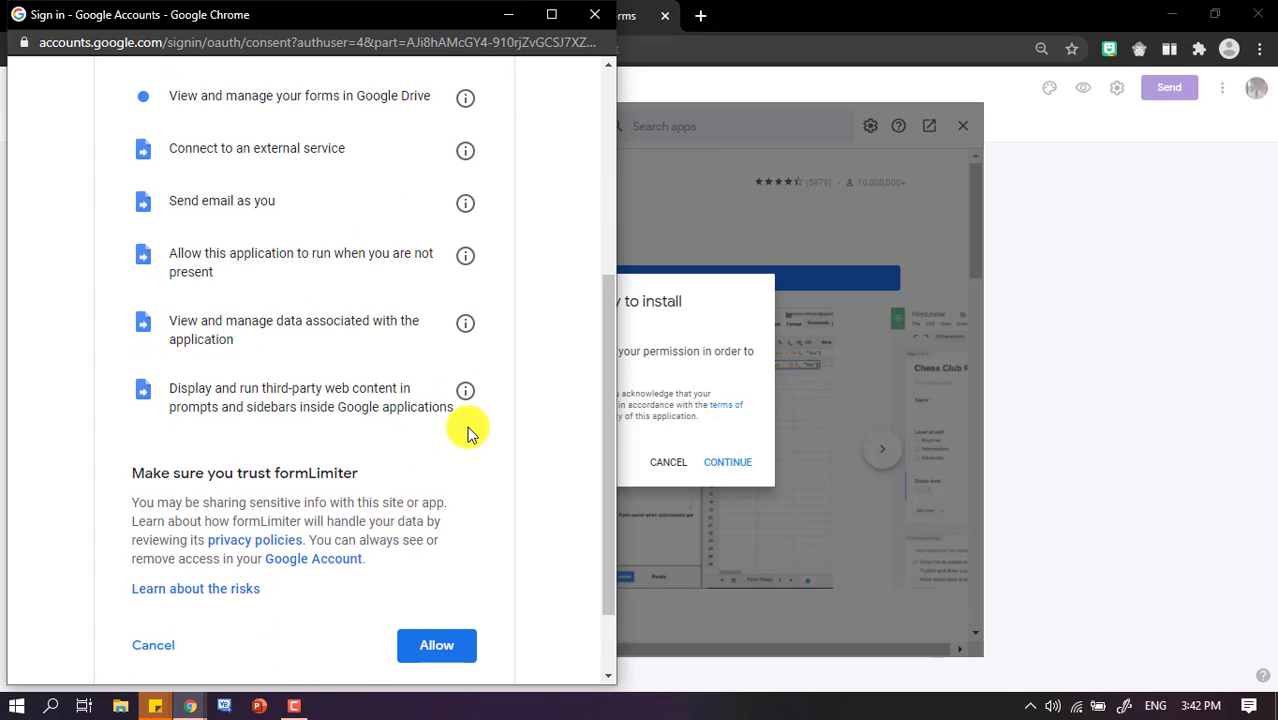
pyautogui.scroll(-2, 370, 497)
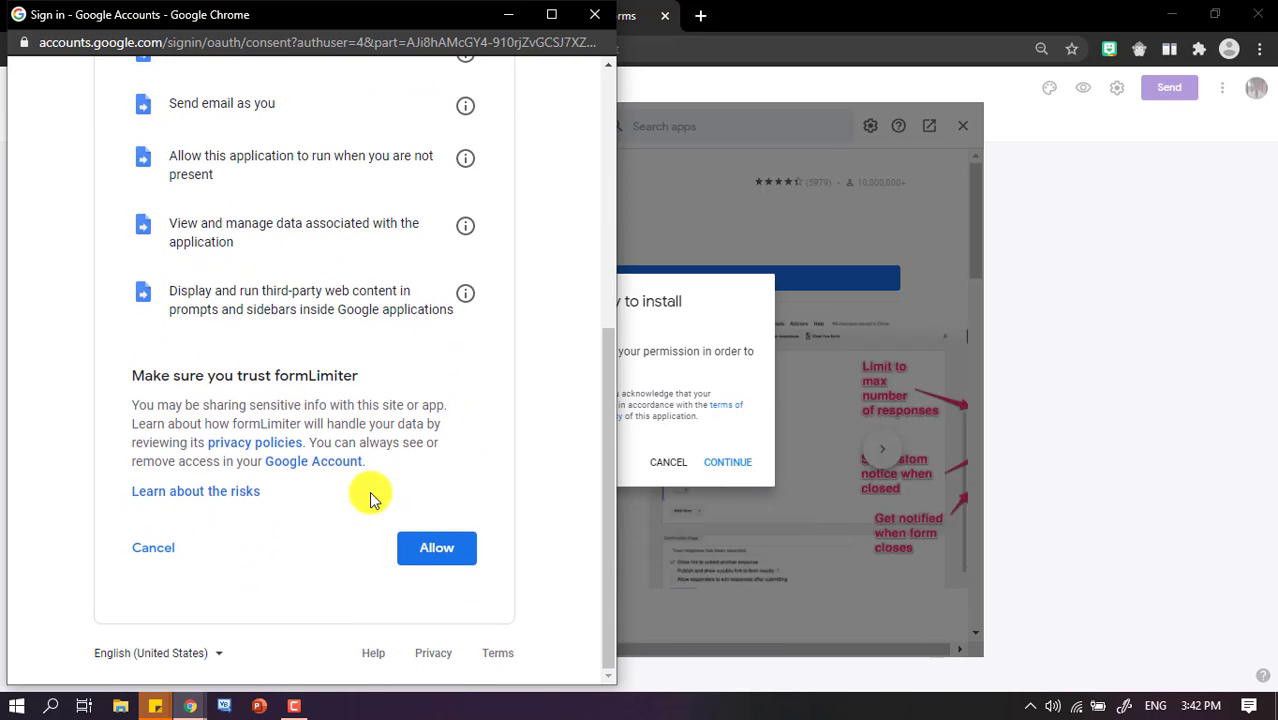
pyautogui.click(465, 550)
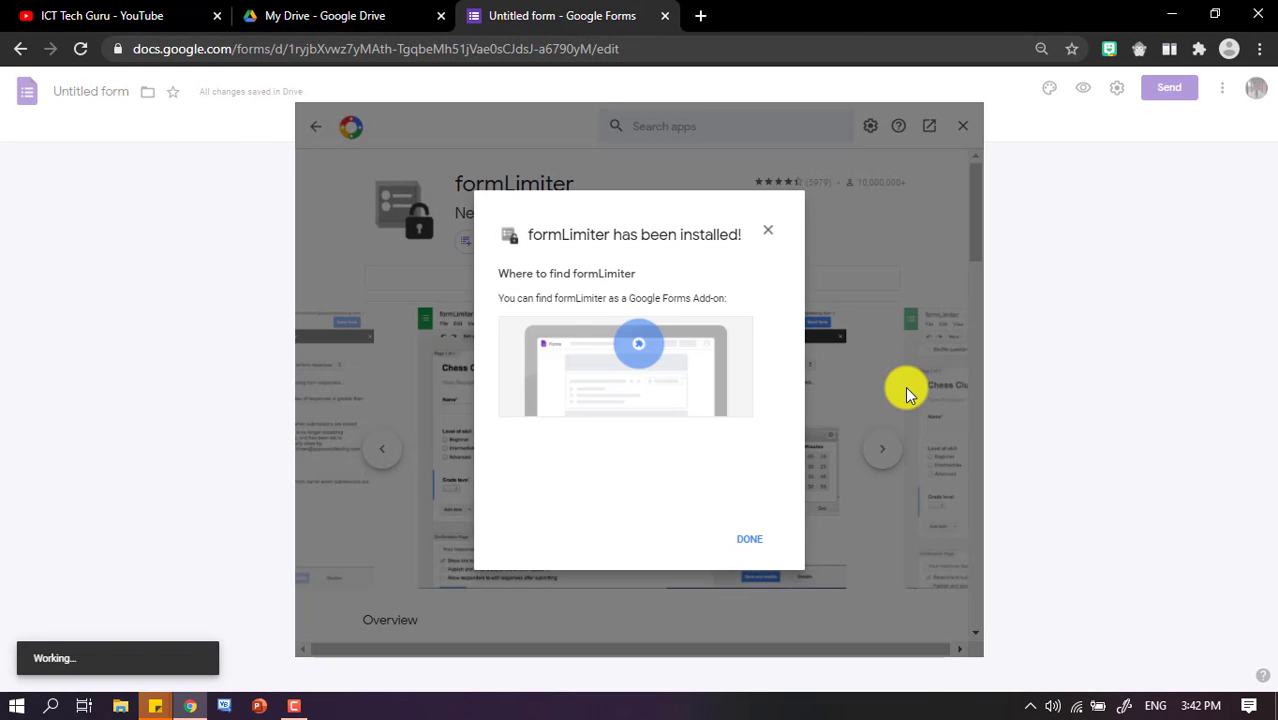
# Step: Finish the formLimiter installation, then close the add-on marketplace and the formLimiter pane
pyautogui.click(748, 543)
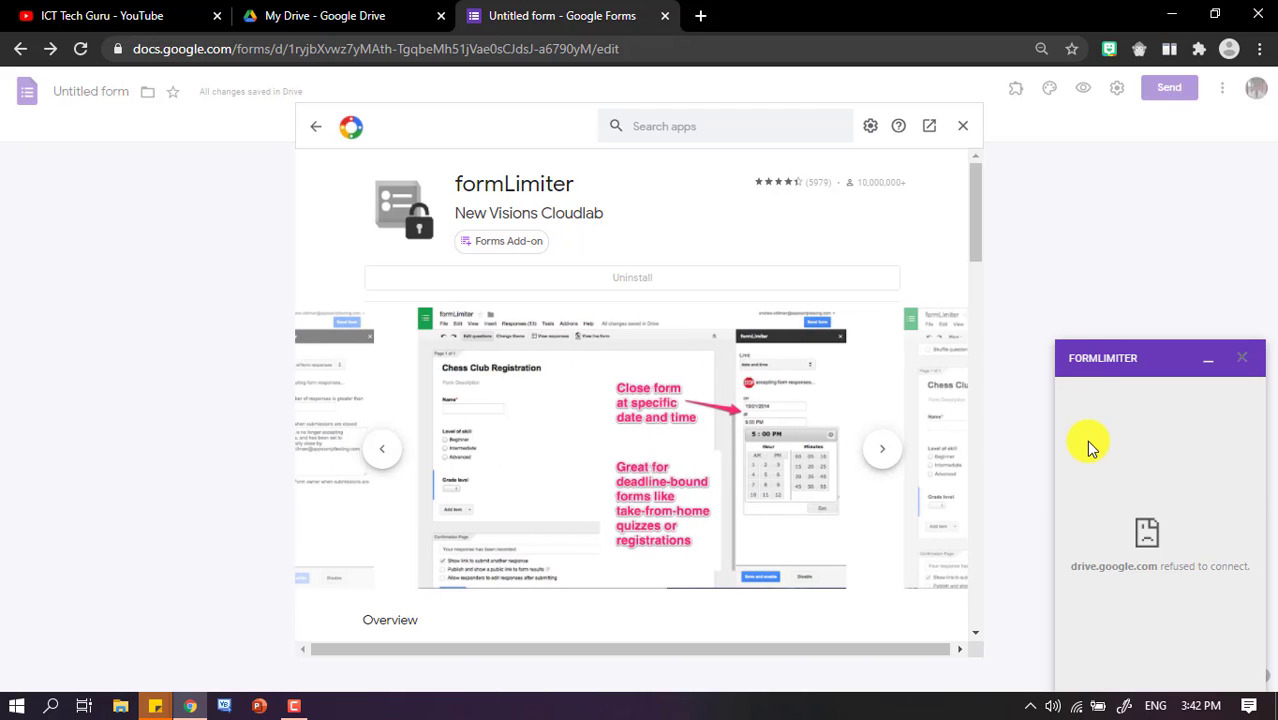
pyautogui.click(968, 128)
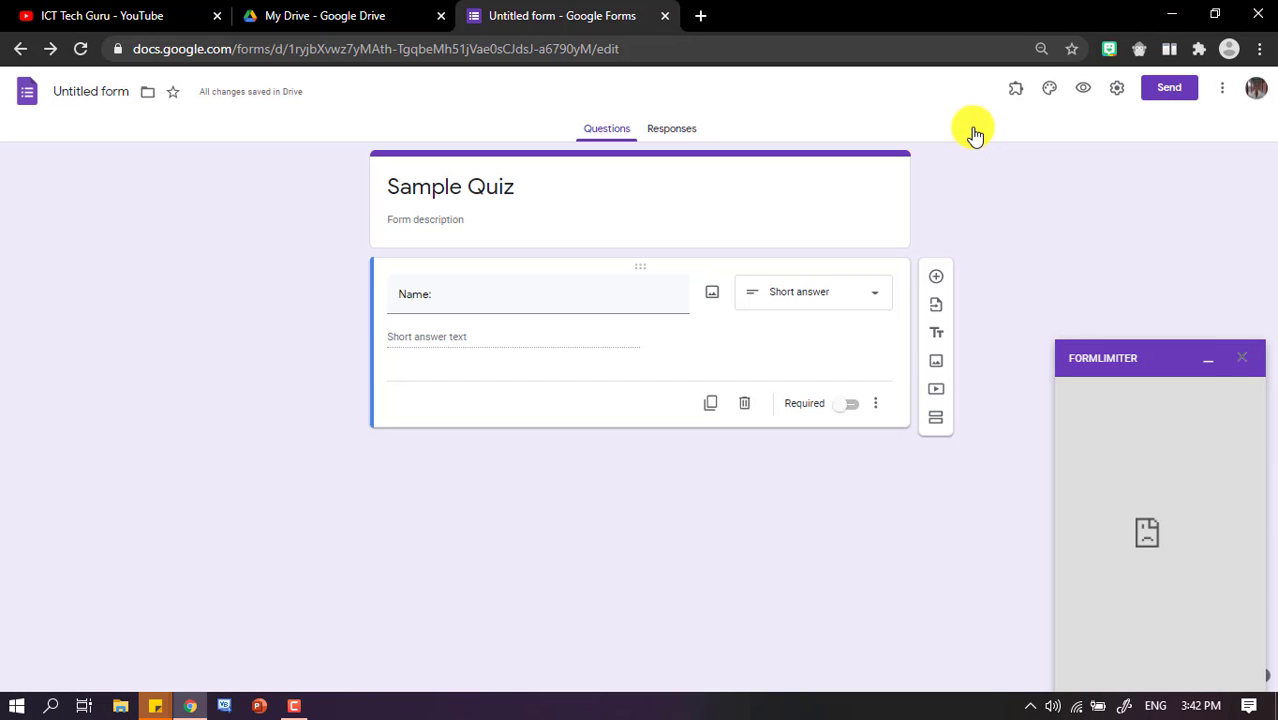
pyautogui.click(1247, 365)
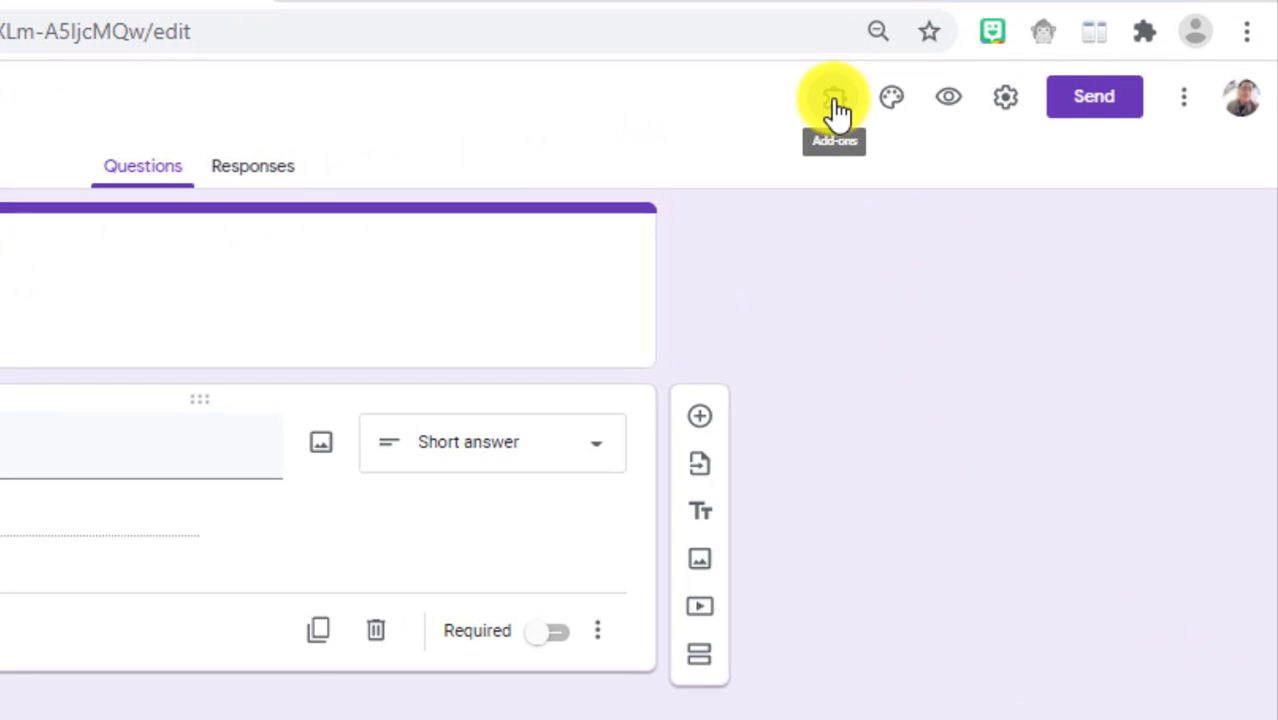
# Step: Open the formLimiter add-on's limit settings for the Sample Quiz form
pyautogui.click(835, 106)
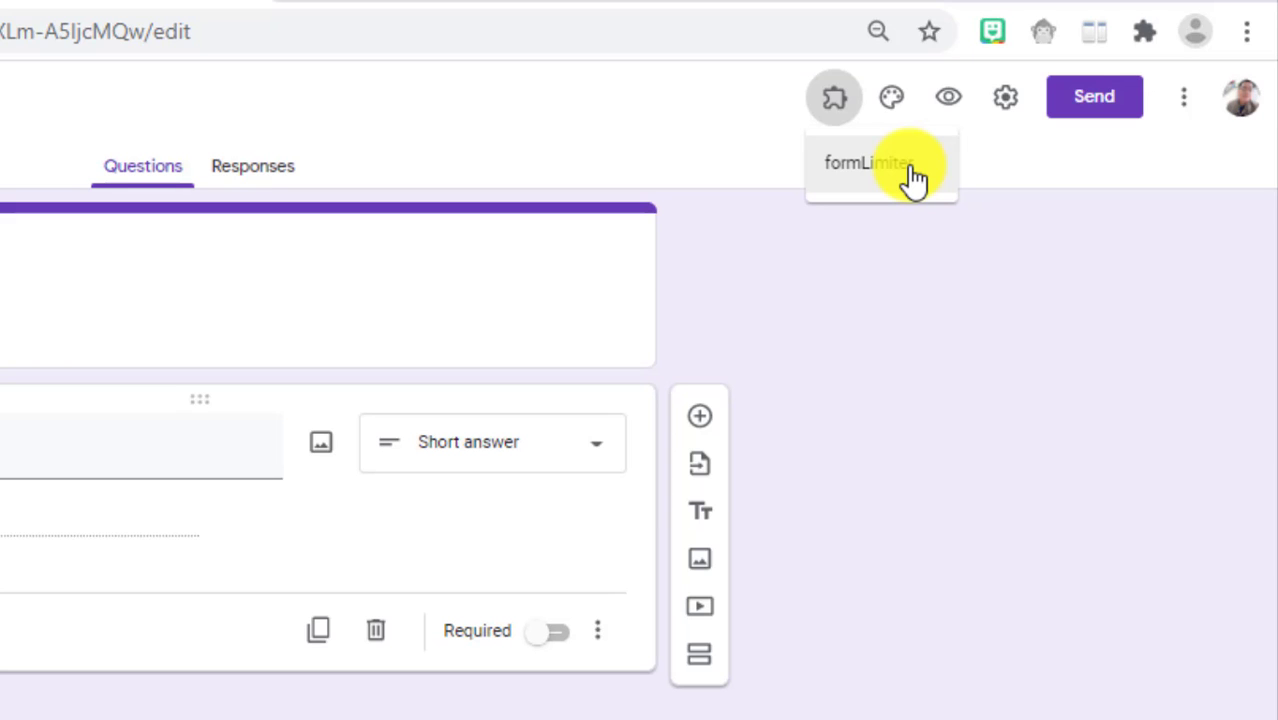
pyautogui.click(912, 178)
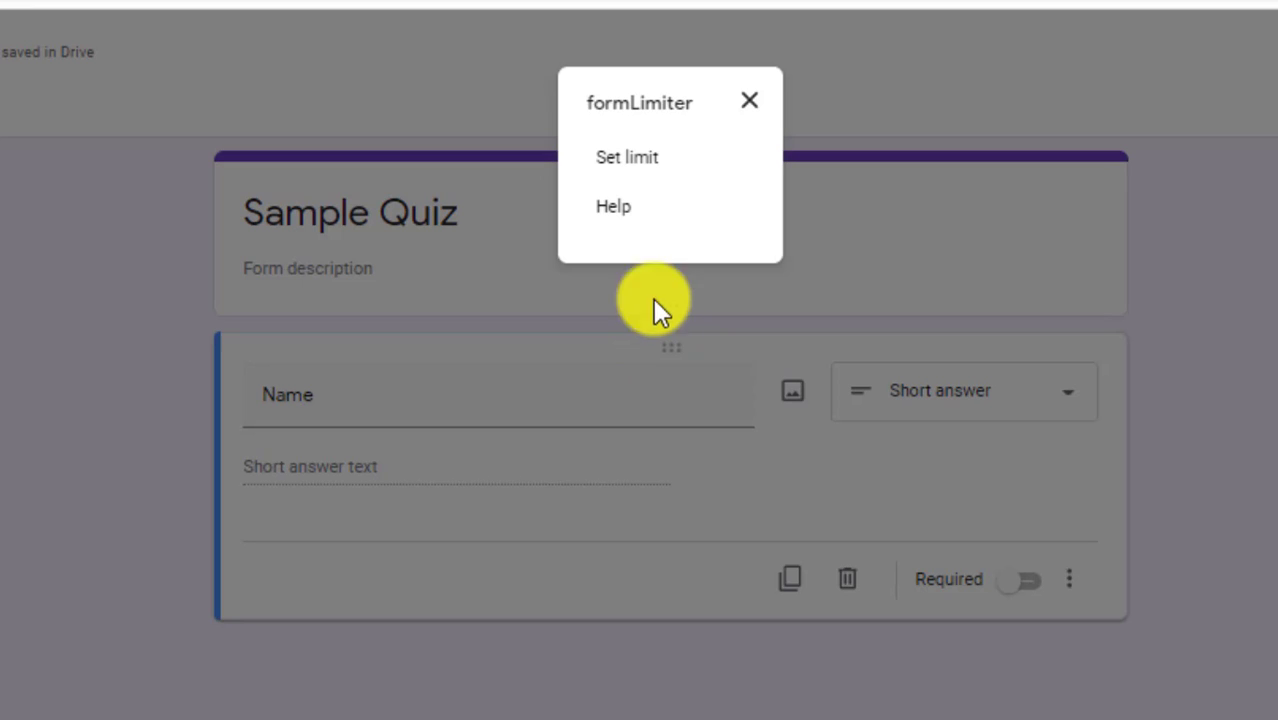
pyautogui.click(641, 176)
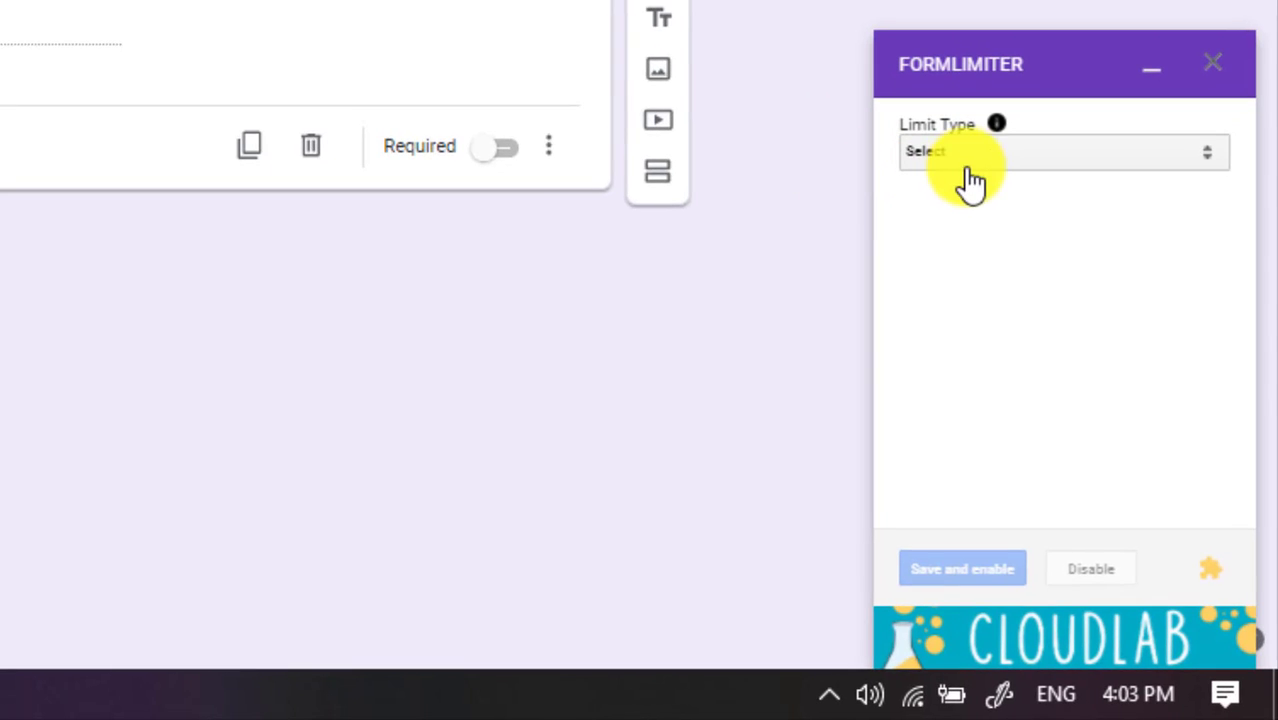
# Step: Set the limit type to number of form responses and stop accepting responses when they are greater than 10
pyautogui.click(977, 160)
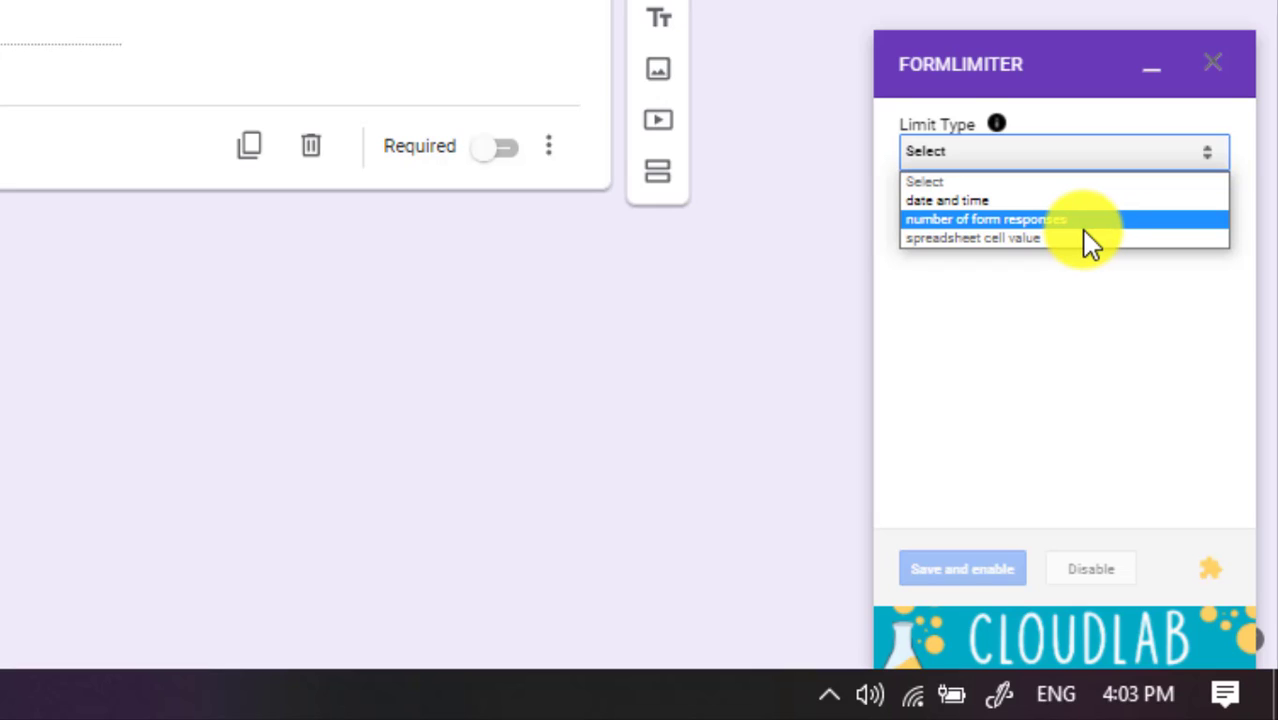
pyautogui.click(990, 220)
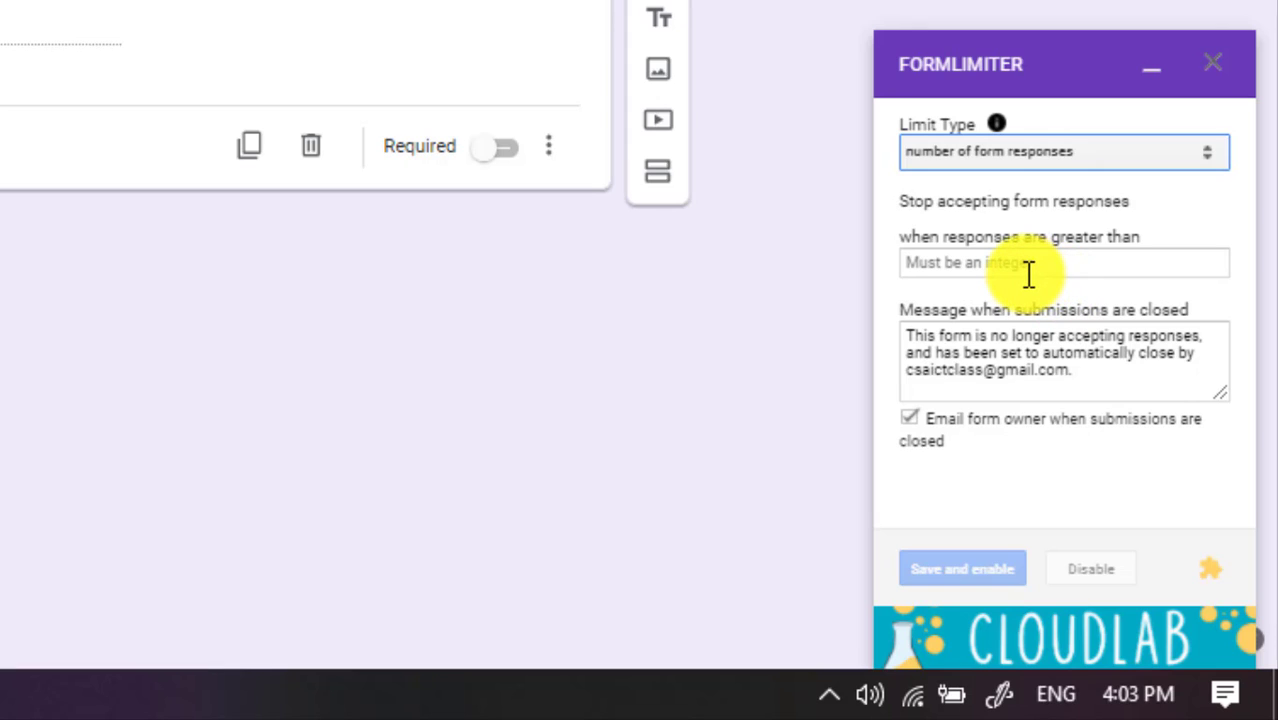
pyautogui.click(1090, 268)
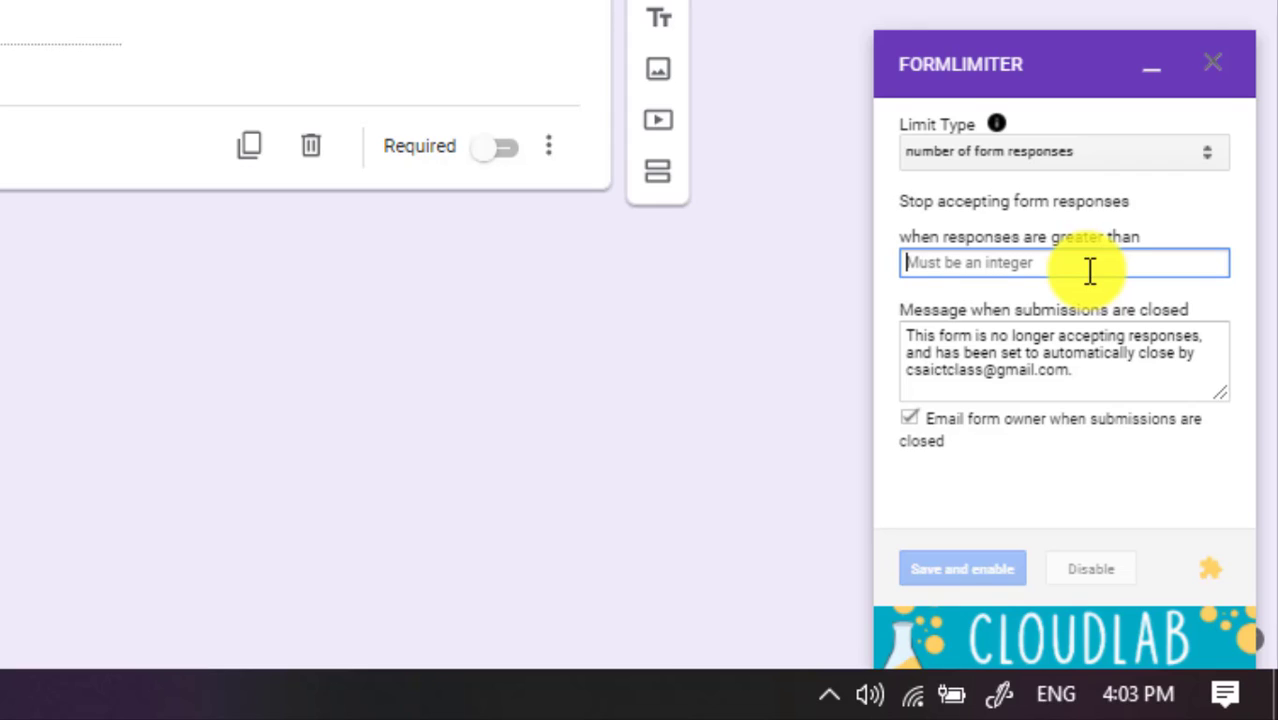
pyautogui.write('10')
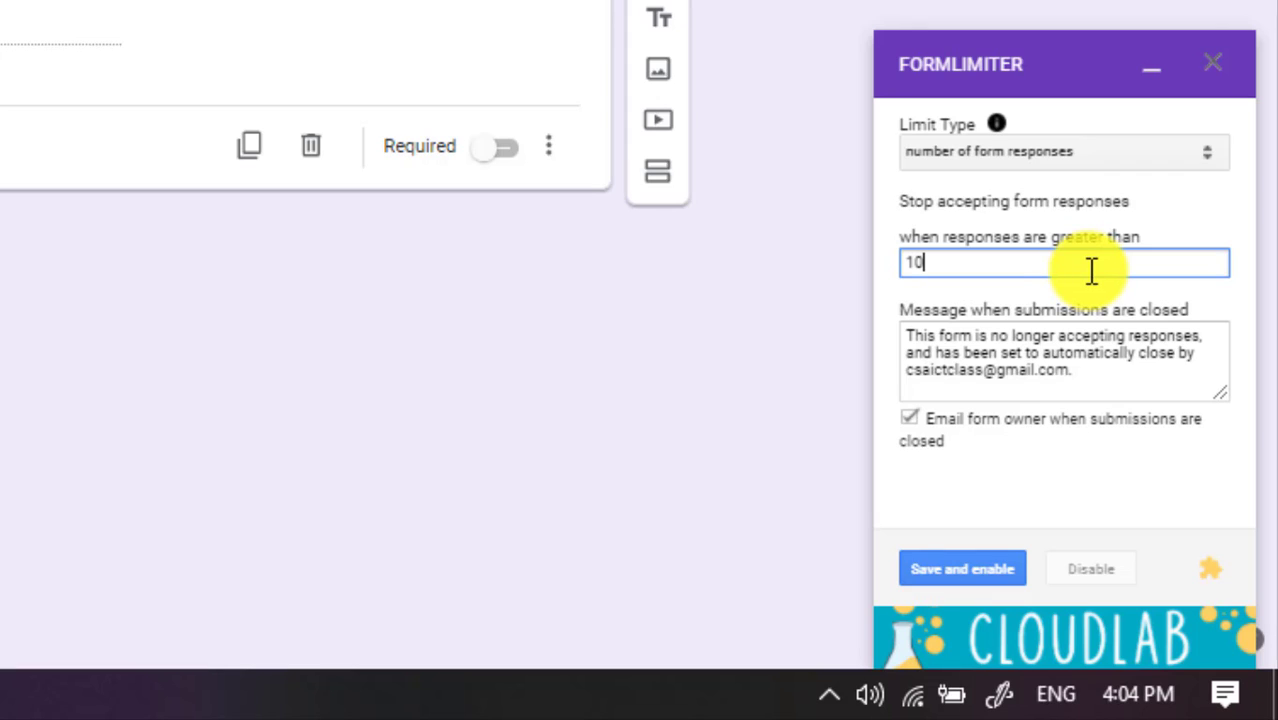
# Step: Switch the formLimiter limit type to date and time
pyautogui.click(1033, 367)
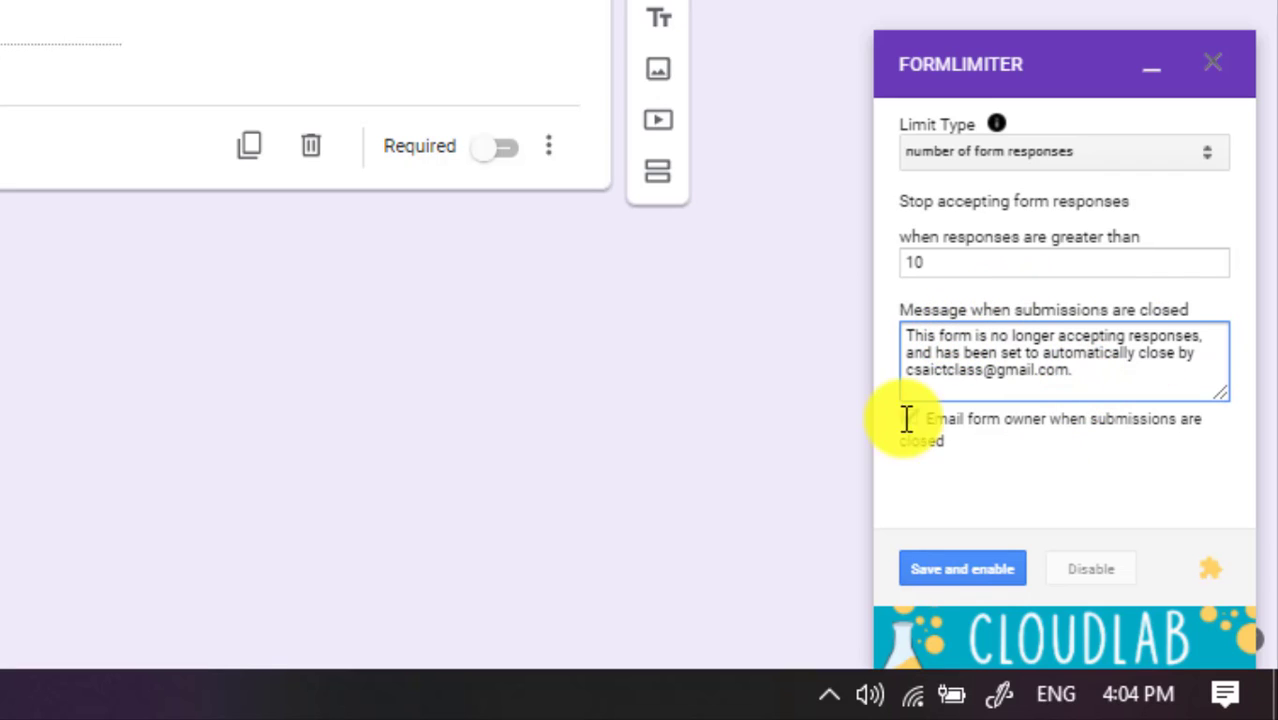
pyautogui.click(978, 572)
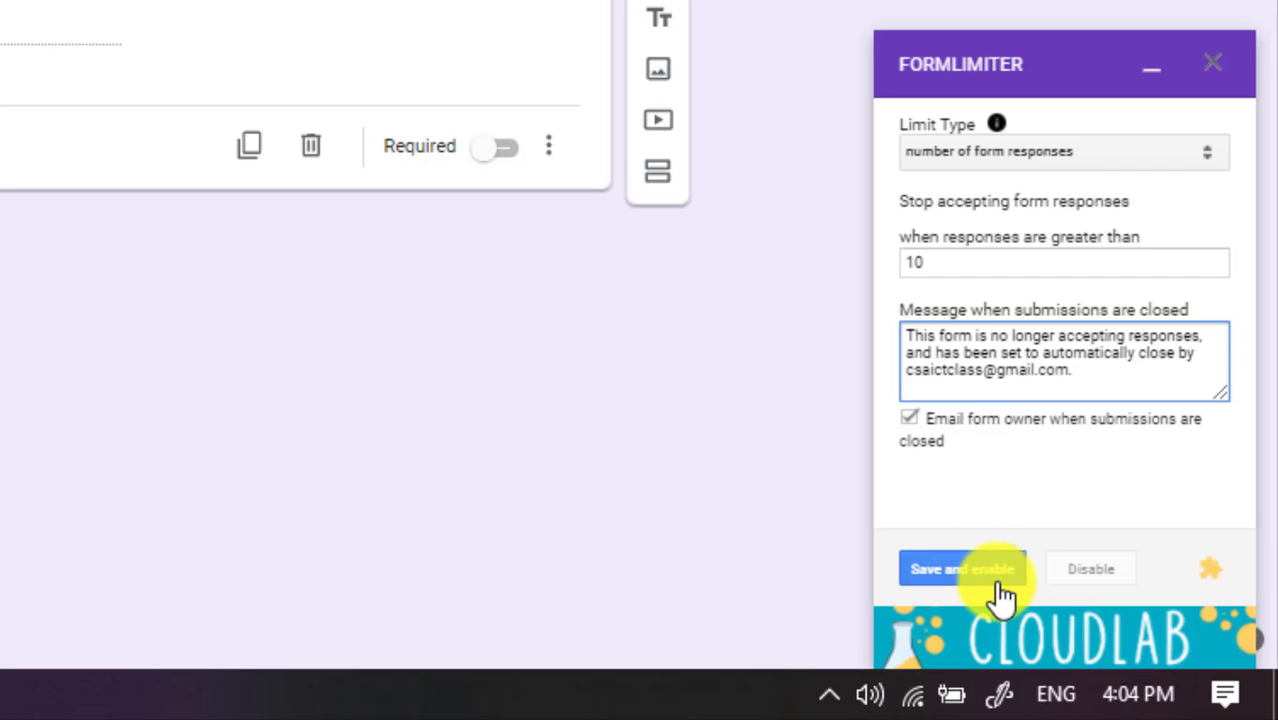
pyautogui.click(1097, 158)
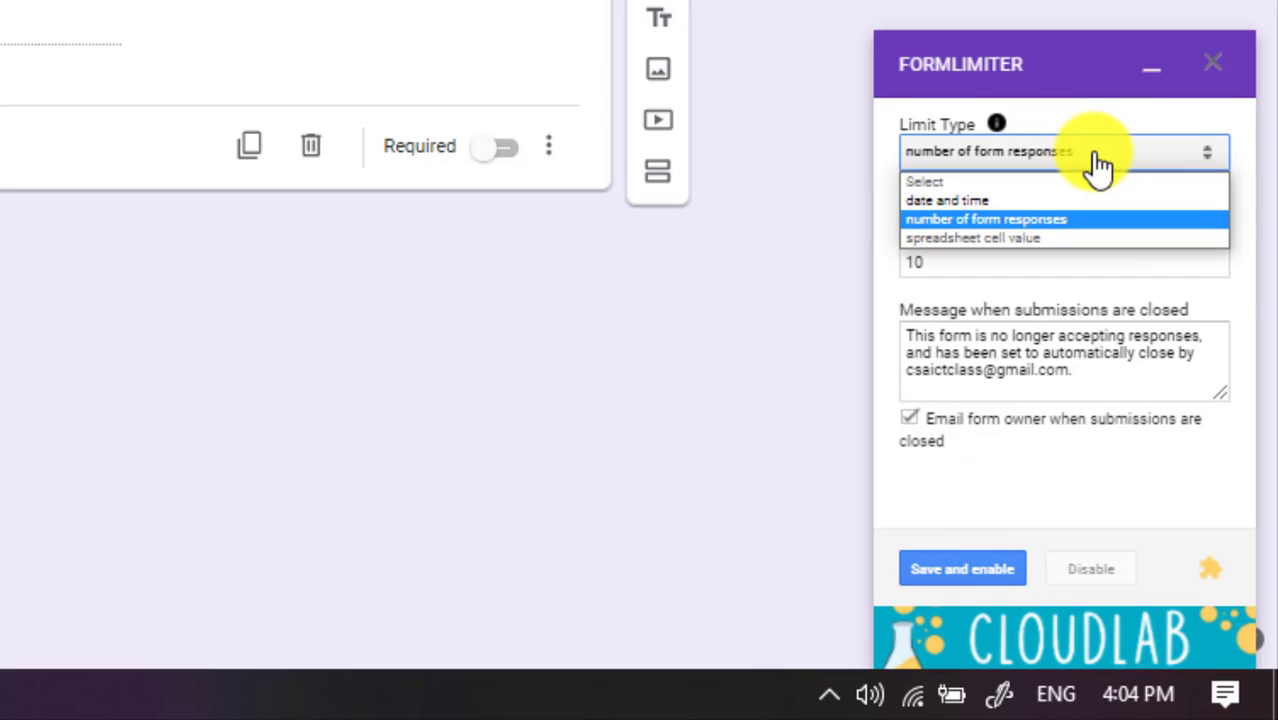
pyautogui.click(940, 204)
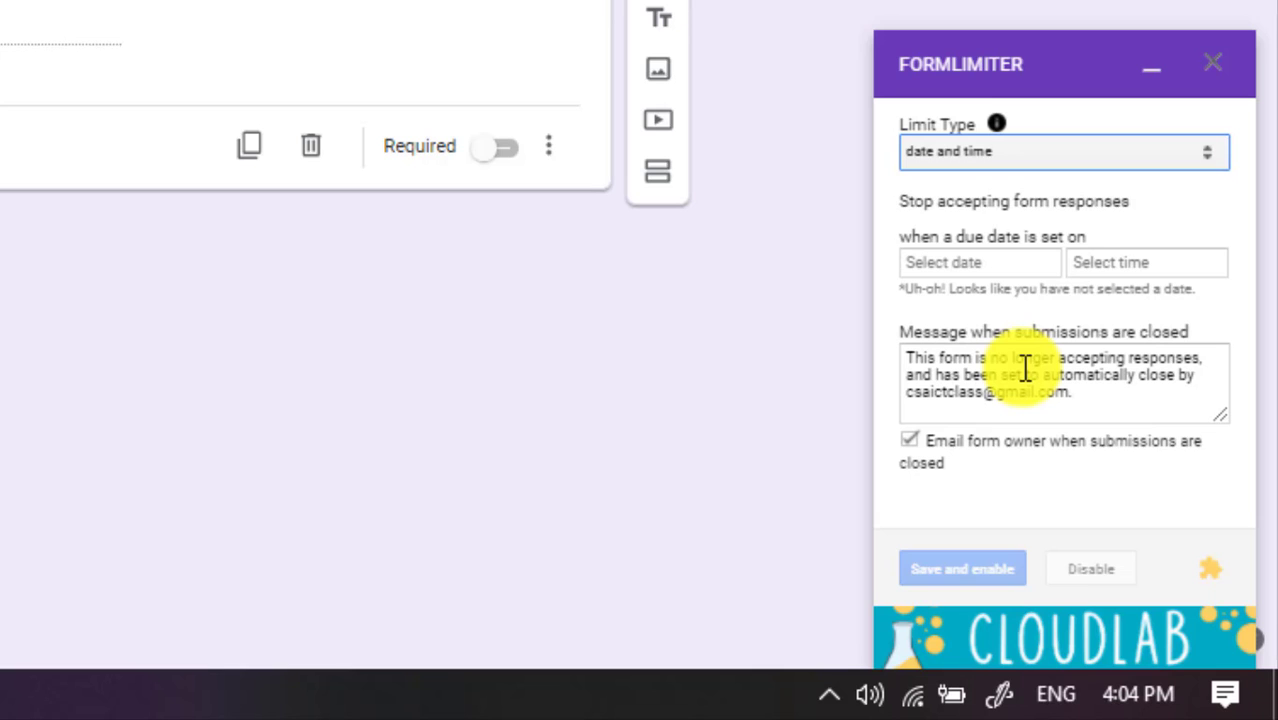
# Step: Check the computer's current date and time, then set the form's due date to 01/03/2021
pyautogui.click(1148, 697)
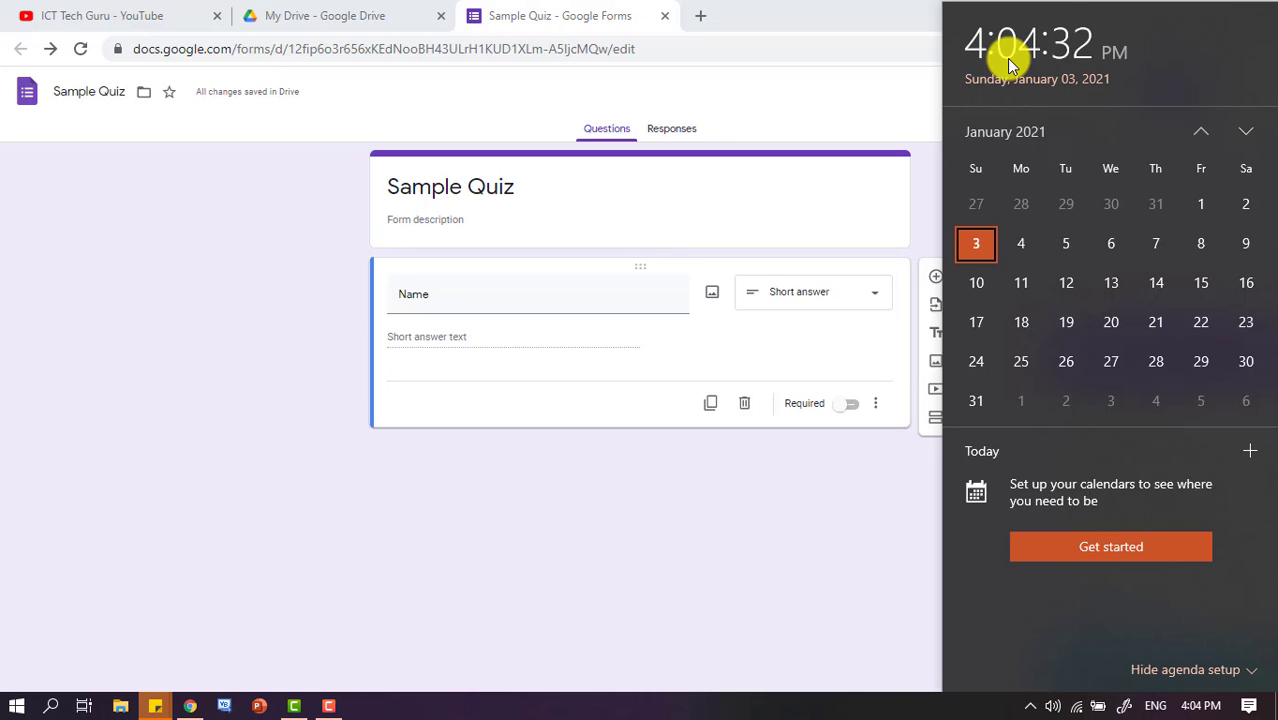
pyautogui.click(947, 703)
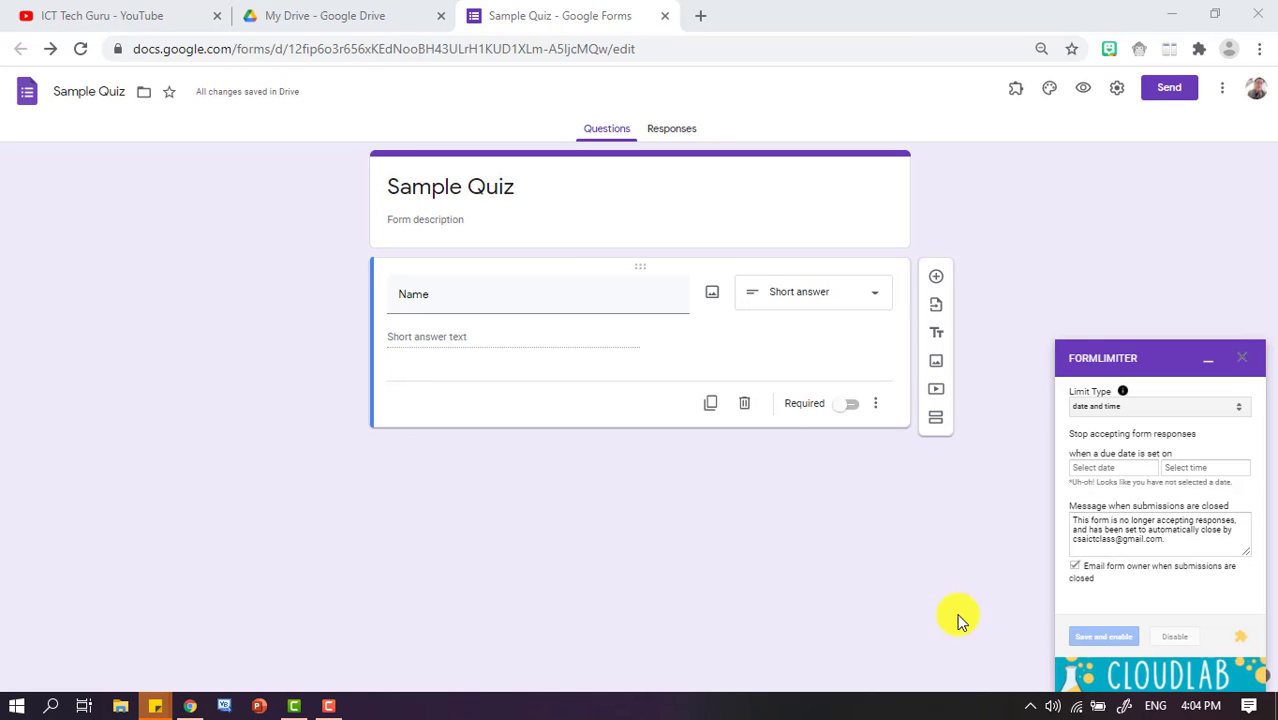
pyautogui.click(1078, 468)
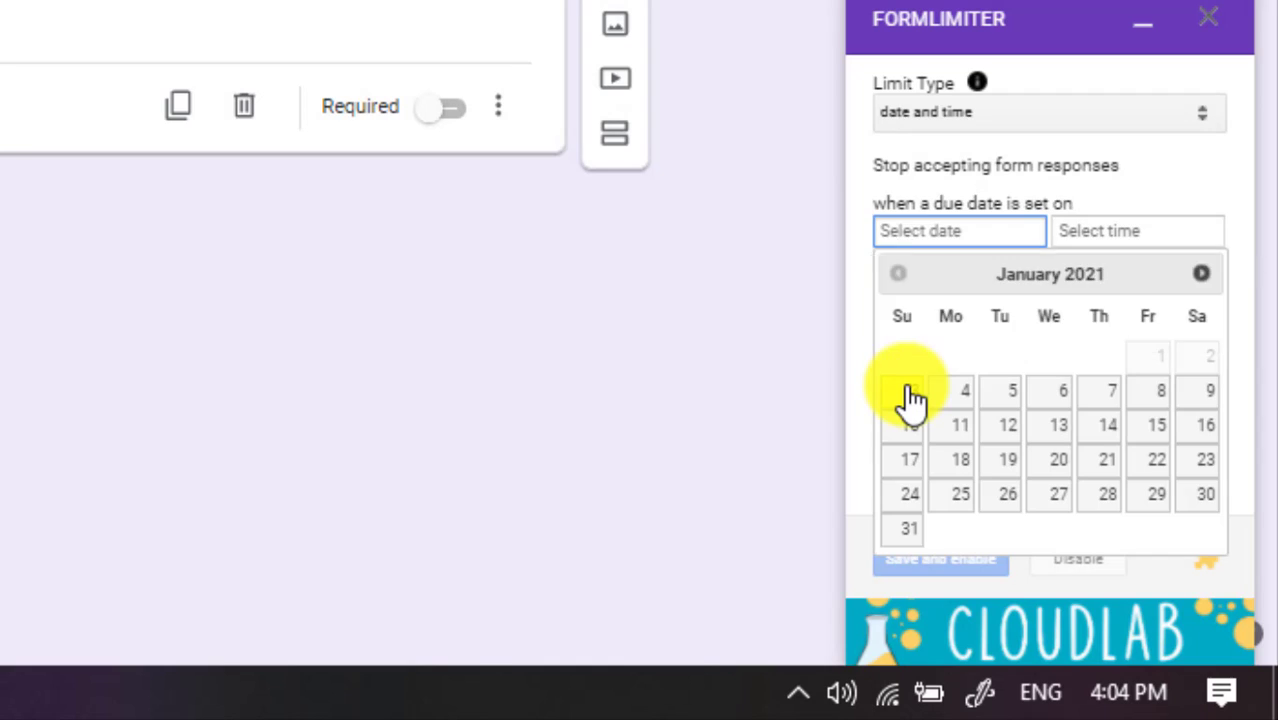
pyautogui.click(909, 393)
# Step: Set the due time to 4:10 PM, save and enable the limit, and close the formLimiter pane
pyautogui.click(1133, 240)
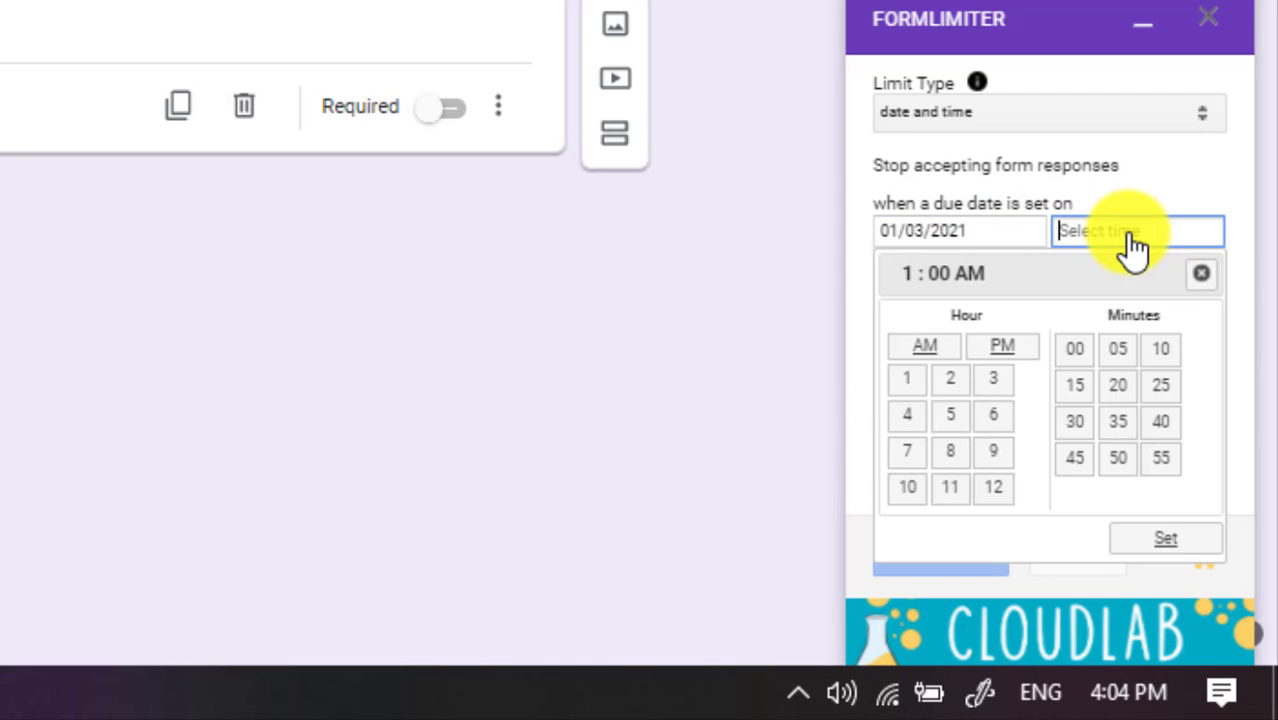
pyautogui.click(909, 418)
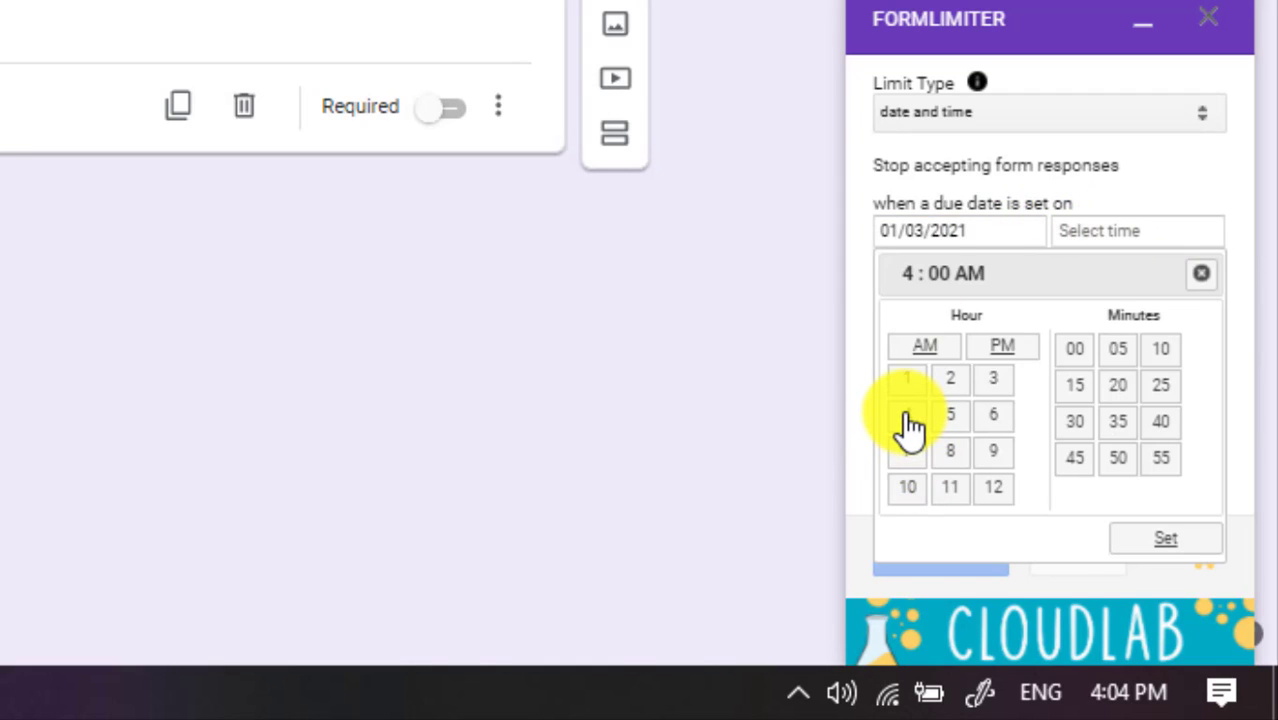
pyautogui.click(1004, 356)
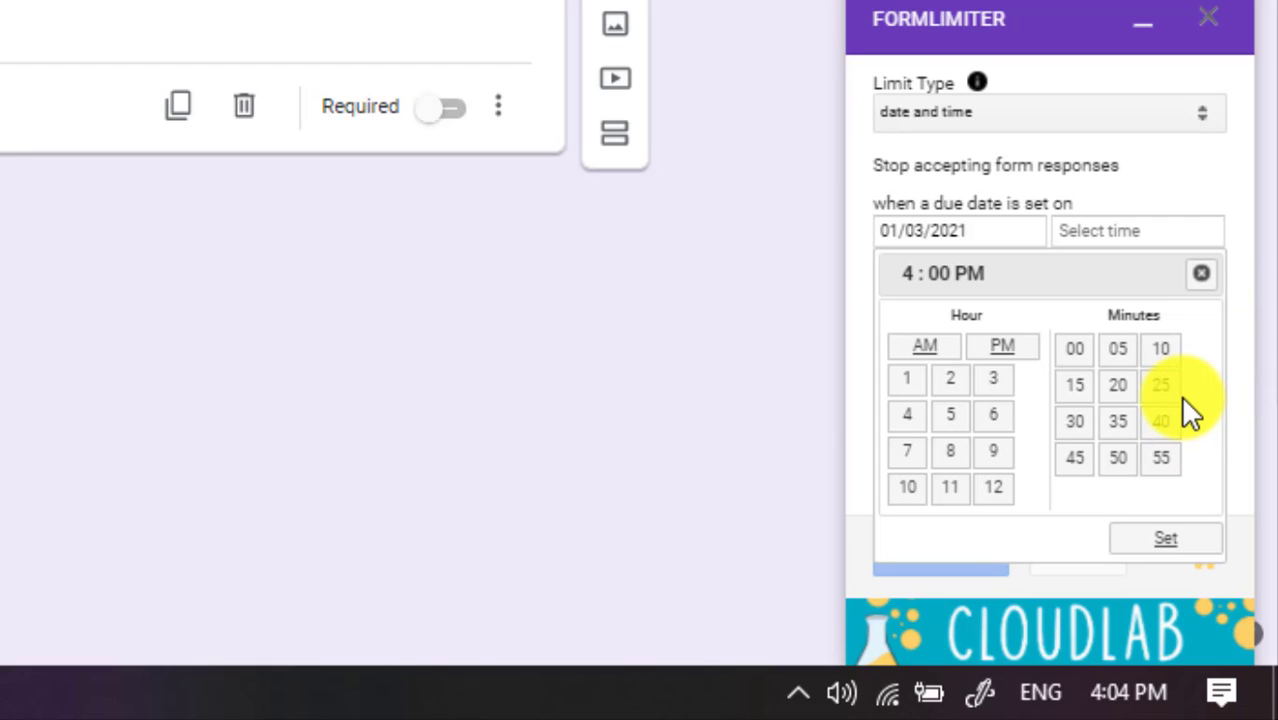
pyautogui.click(1162, 350)
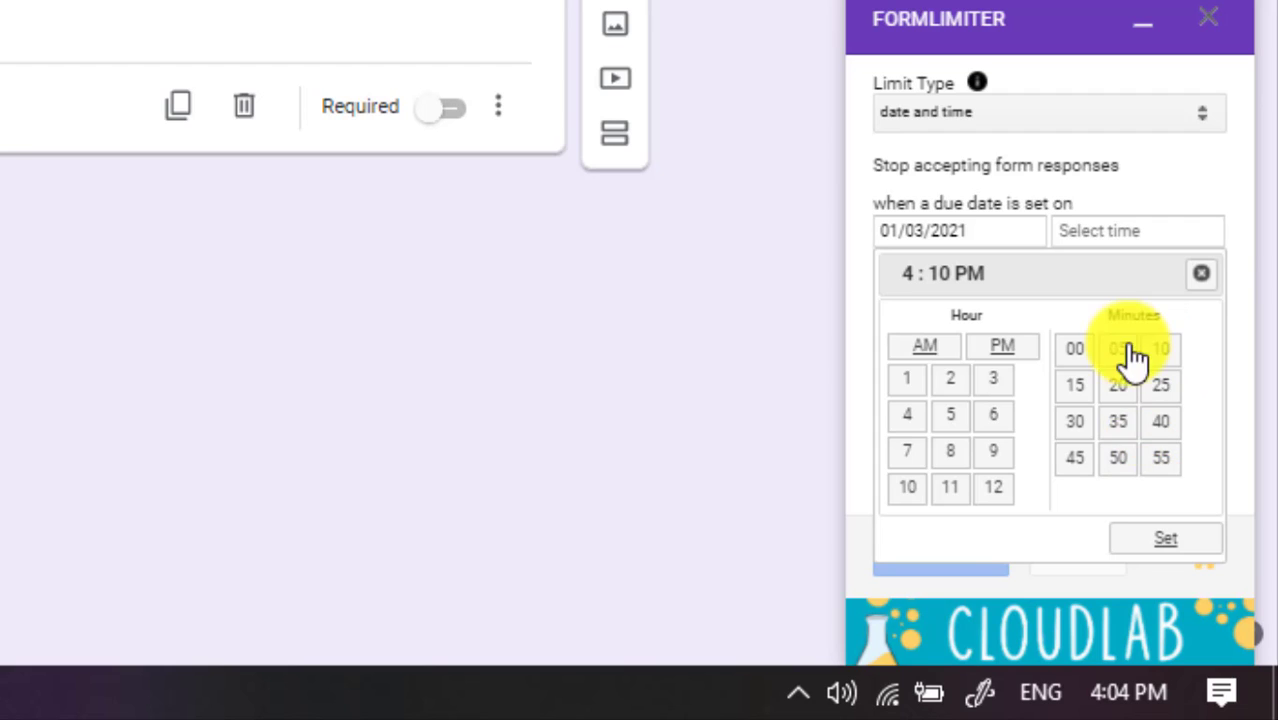
pyautogui.click(1186, 562)
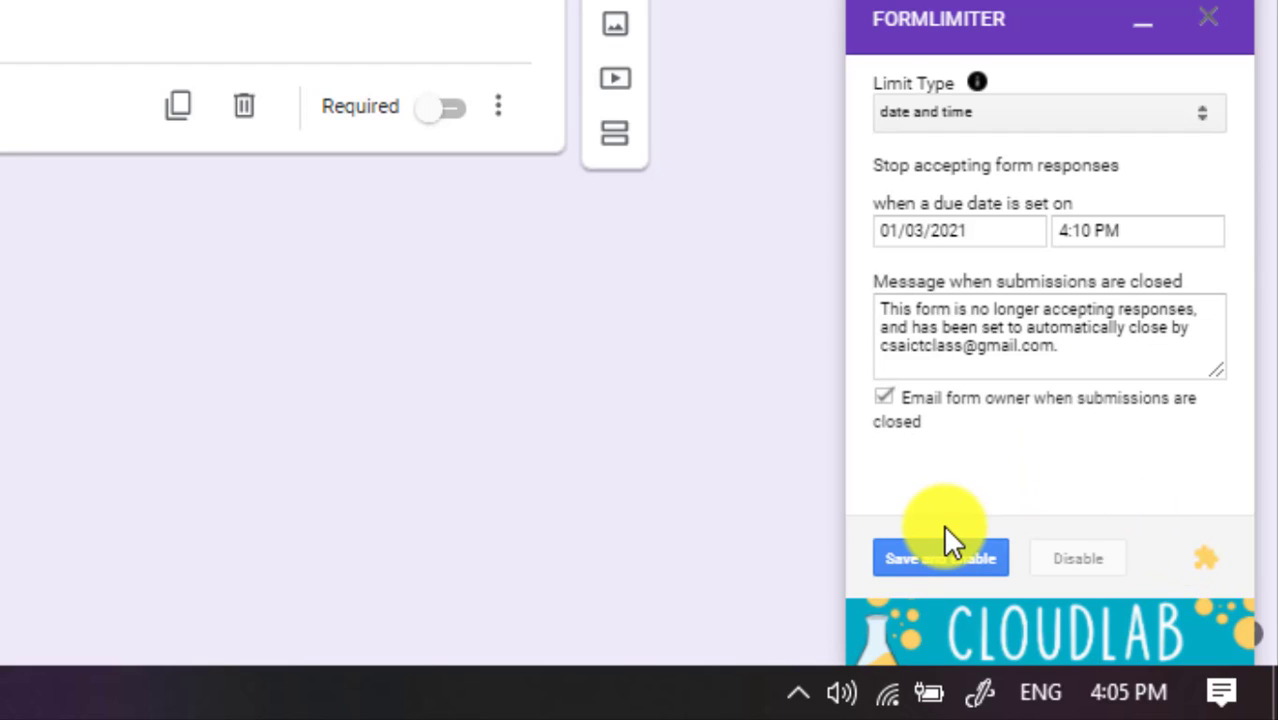
pyautogui.click(945, 562)
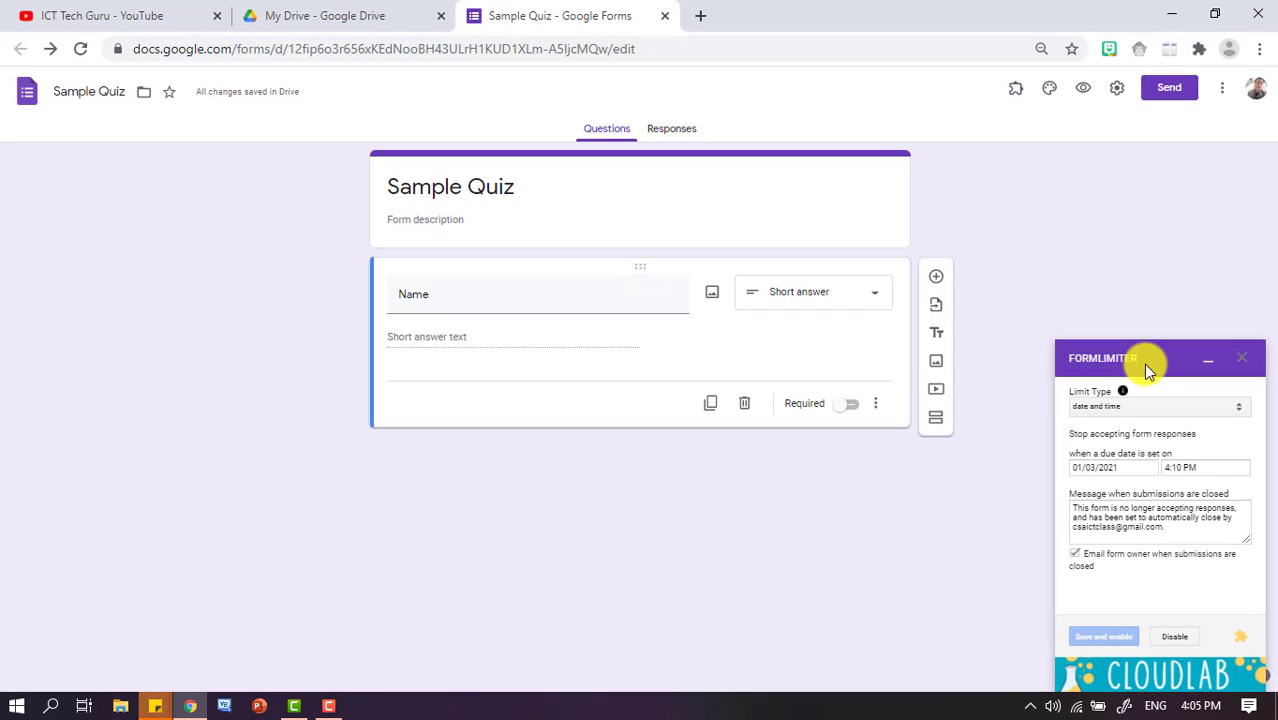
pyautogui.click(1242, 358)
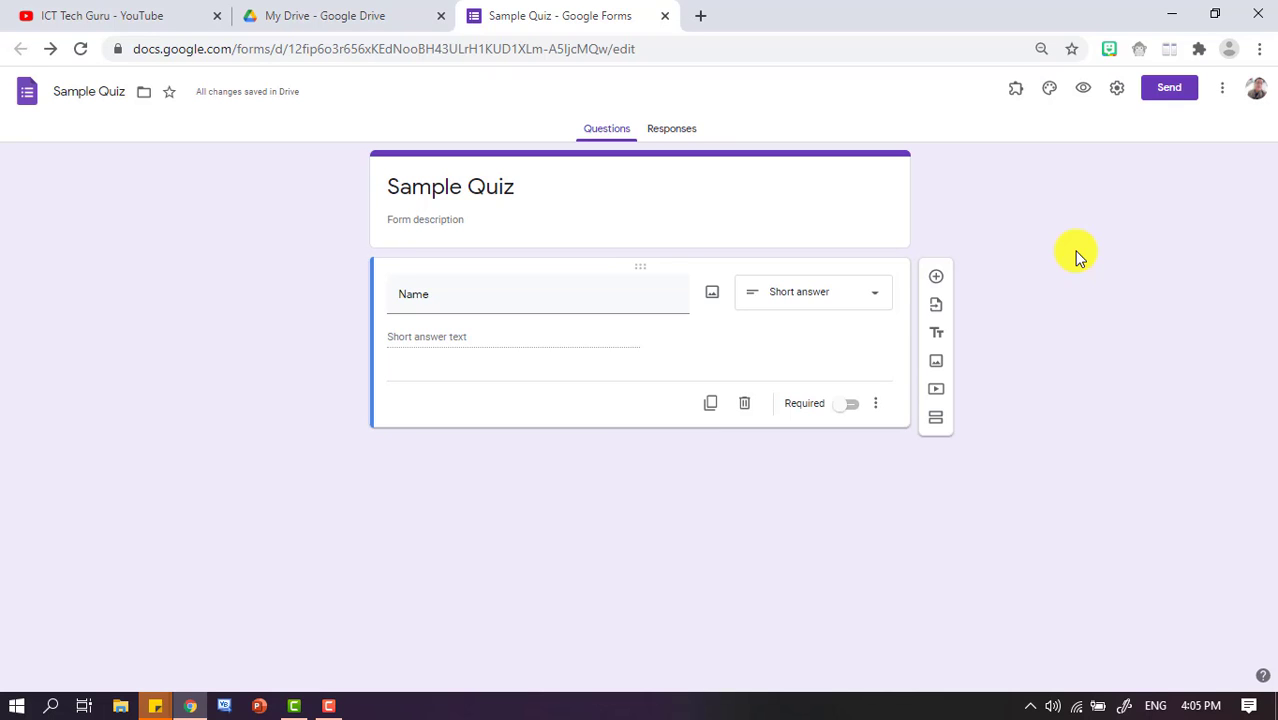
# Step: Copy the shortened link to the Sample Quiz form from its send options
pyautogui.click(1168, 94)
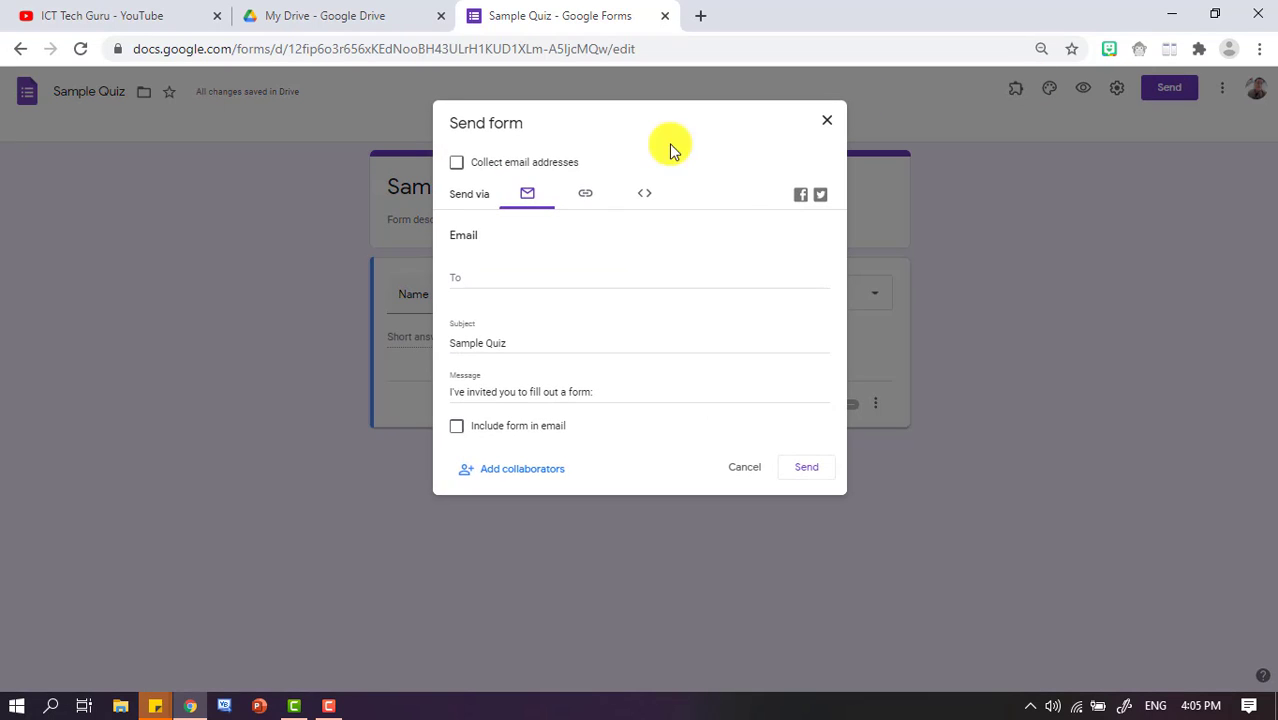
pyautogui.click(584, 194)
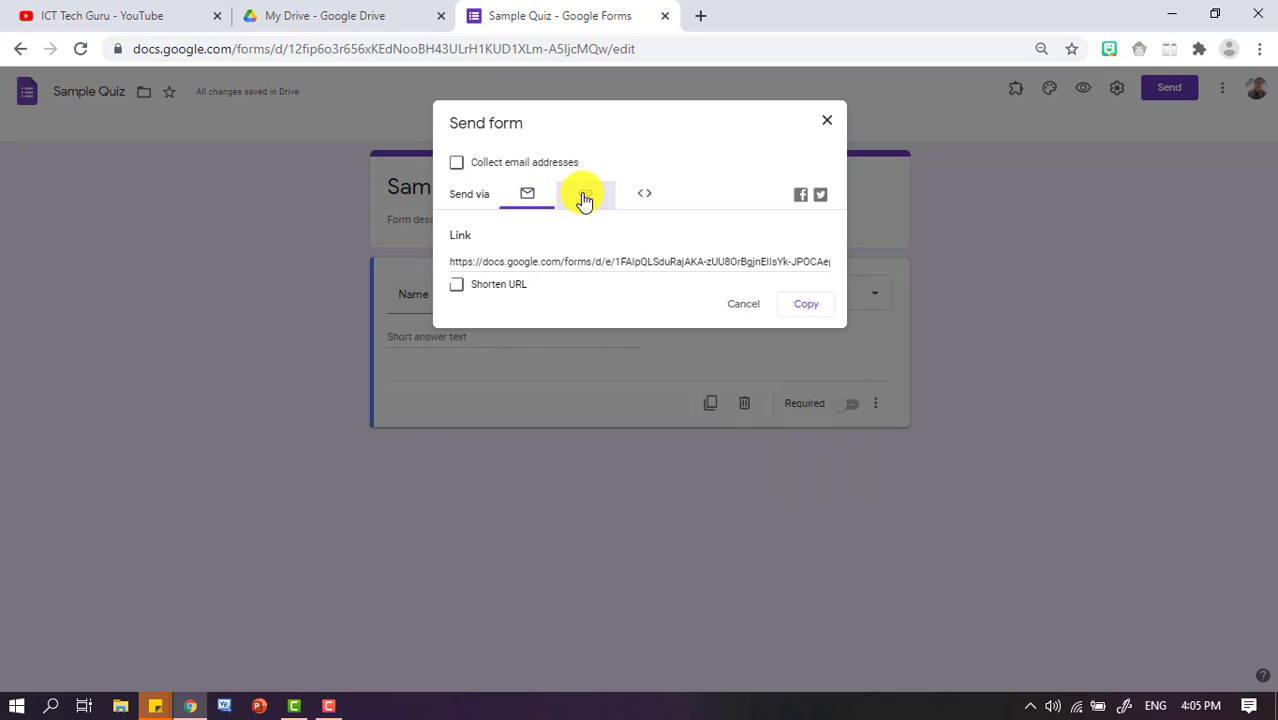
pyautogui.click(456, 286)
pyautogui.click(801, 299)
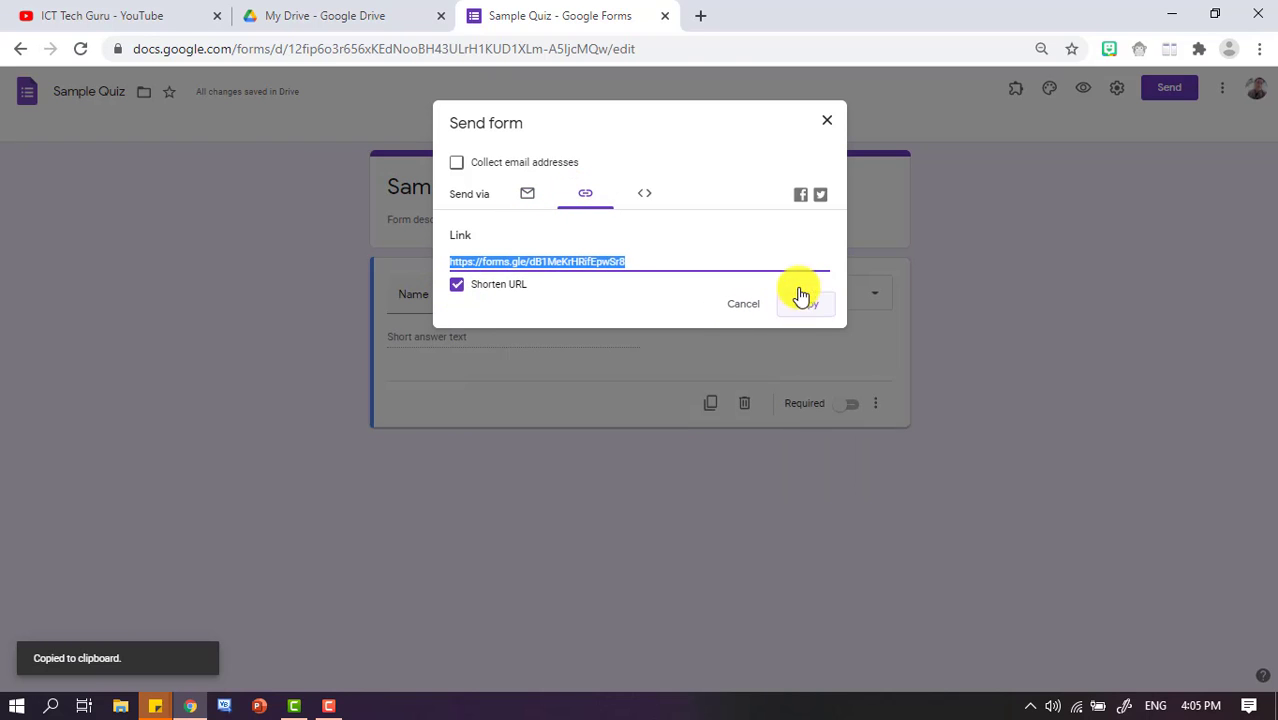
# Step: Open the copied quiz link in a new browser tab to view the form as a respondent
pyautogui.click(701, 15)
pyautogui.hotkey('ctrl', 'v')
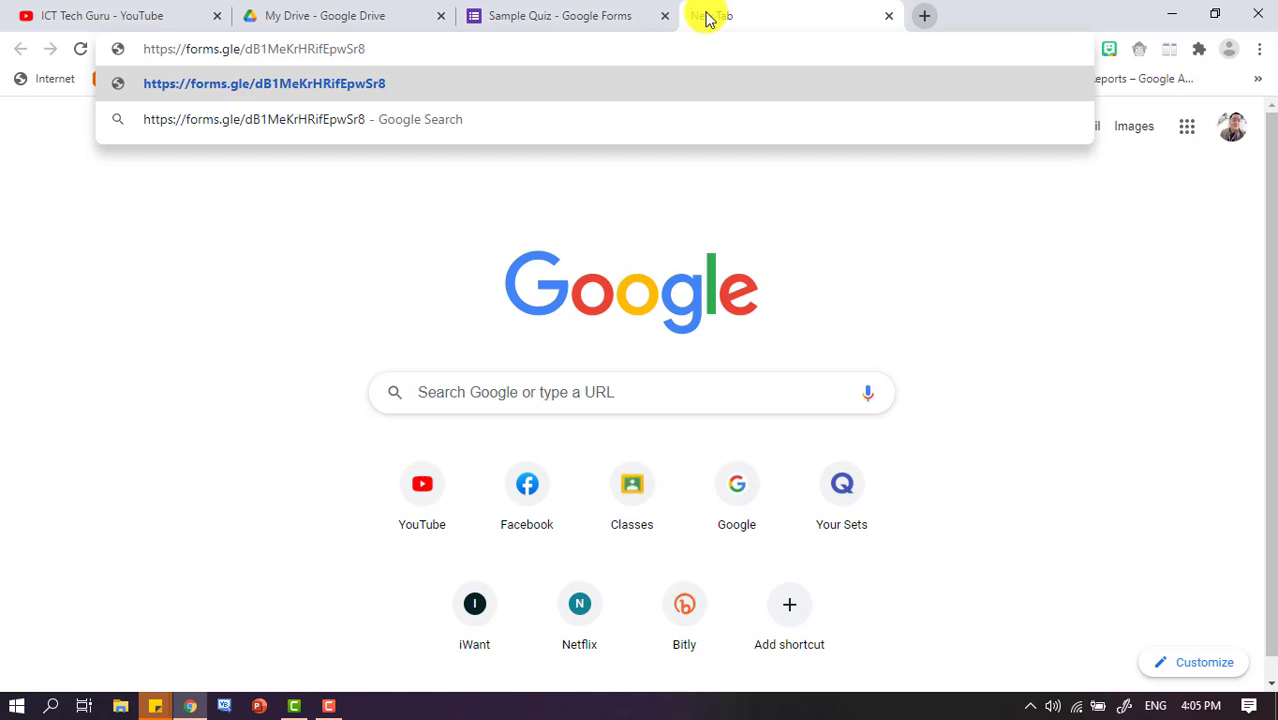
pyautogui.press('Return')
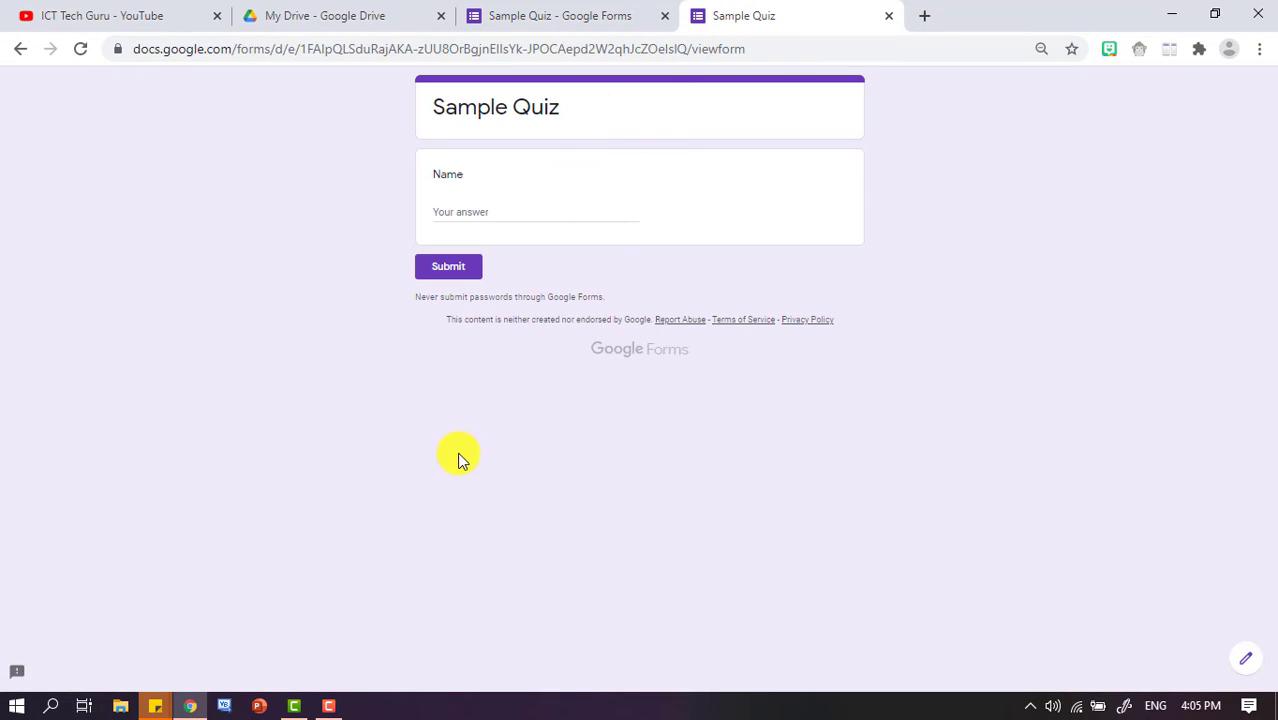
# Step: Test the quiz's Name question by entering random text, clear the answer, and check the system clock
pyautogui.click(530, 215)
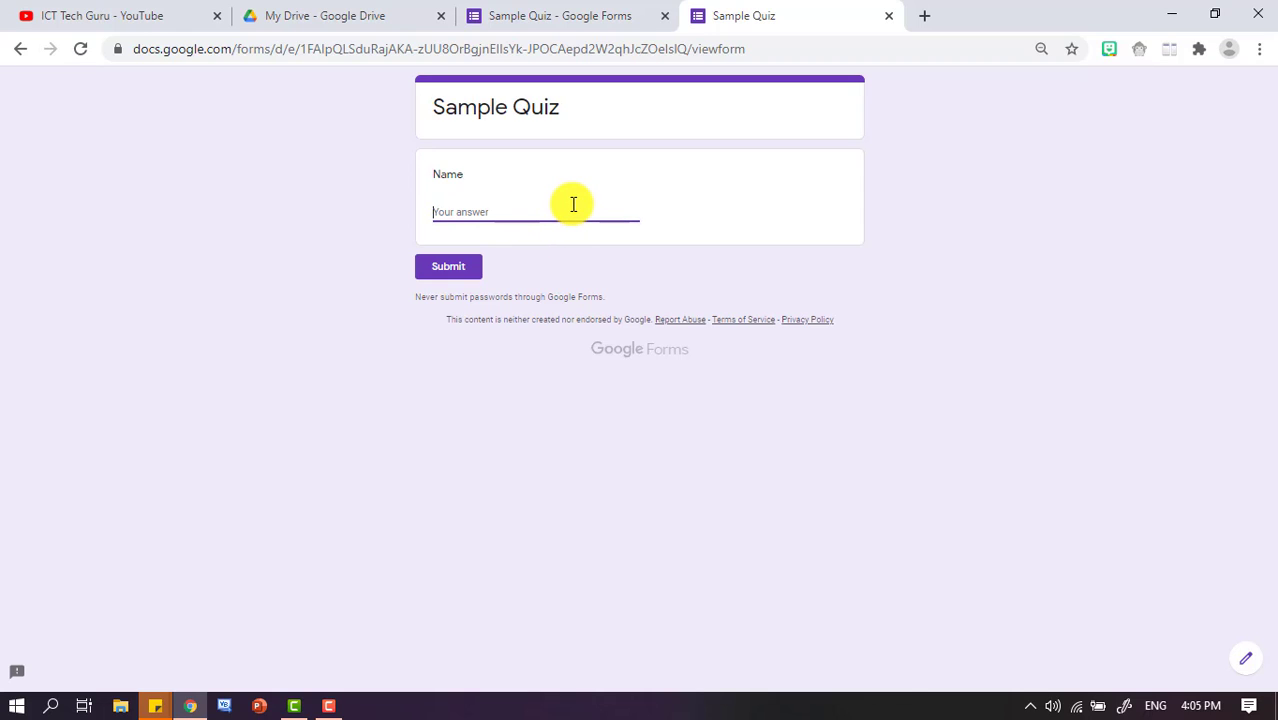
pyautogui.write('kjdhfjkhsjdkajfk')
pyautogui.press('BackSpace')
pyautogui.press('BackSpace')
pyautogui.press('BackSpace')
pyautogui.press('BackSpace')
pyautogui.press('BackSpace')
pyautogui.press('BackSpace')
pyautogui.press('BackSpace')
pyautogui.press('BackSpace')
pyautogui.press('BackSpace')
pyautogui.press('BackSpace')
pyautogui.press('BackSpace')
pyautogui.press('BackSpace')
pyautogui.press('BackSpace')
pyautogui.press('BackSpace')
pyautogui.press('BackSpace')
pyautogui.press('BackSpace')
pyautogui.click(1205, 706)
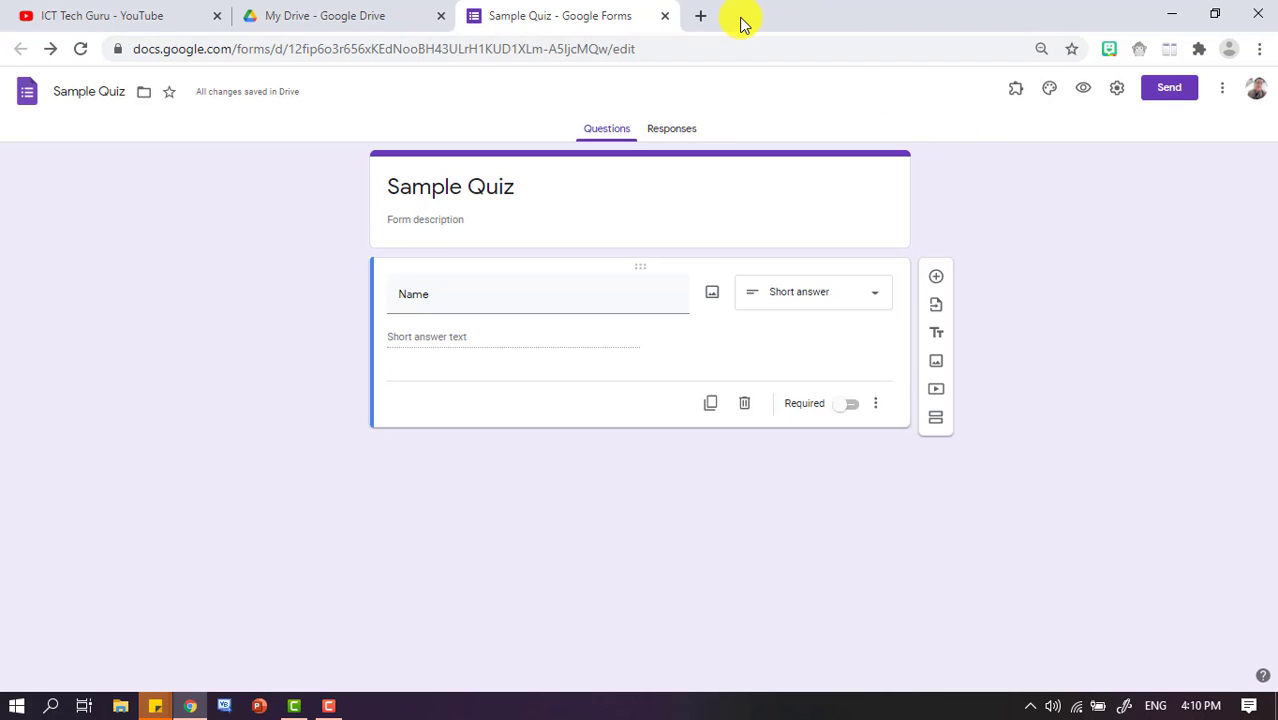
# Step: Load the copied quiz link again in a new browser tab to check whether the form is still open
pyautogui.click(700, 17)
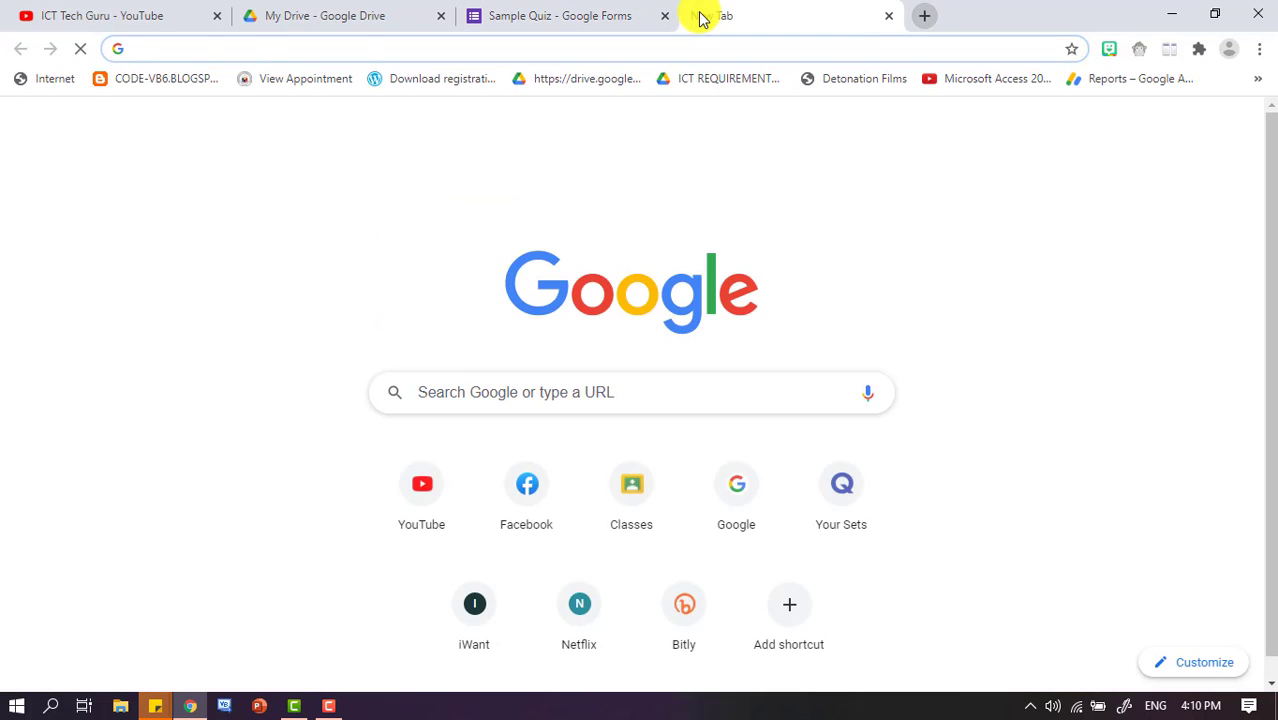
pyautogui.hotkey('ctrl', 'v')
pyautogui.press('Return')
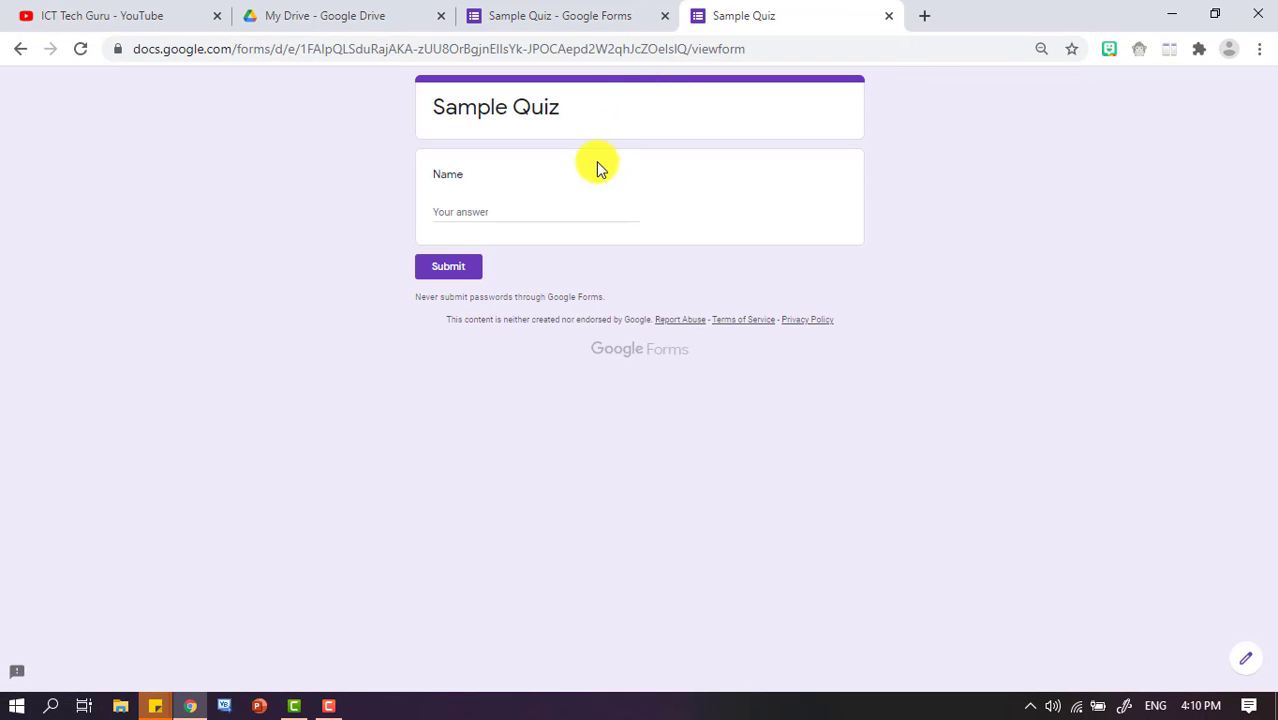
# Step: Enter random test text in the Name question again, clear it, and close the quiz's response tab
pyautogui.click(557, 215)
pyautogui.write('fdgdfgd')
pyautogui.press('BackSpace')
pyautogui.press('BackSpace')
pyautogui.press('BackSpace')
pyautogui.press('BackSpace')
pyautogui.press('BackSpace')
pyautogui.press('BackSpace')
pyautogui.press('BackSpace')
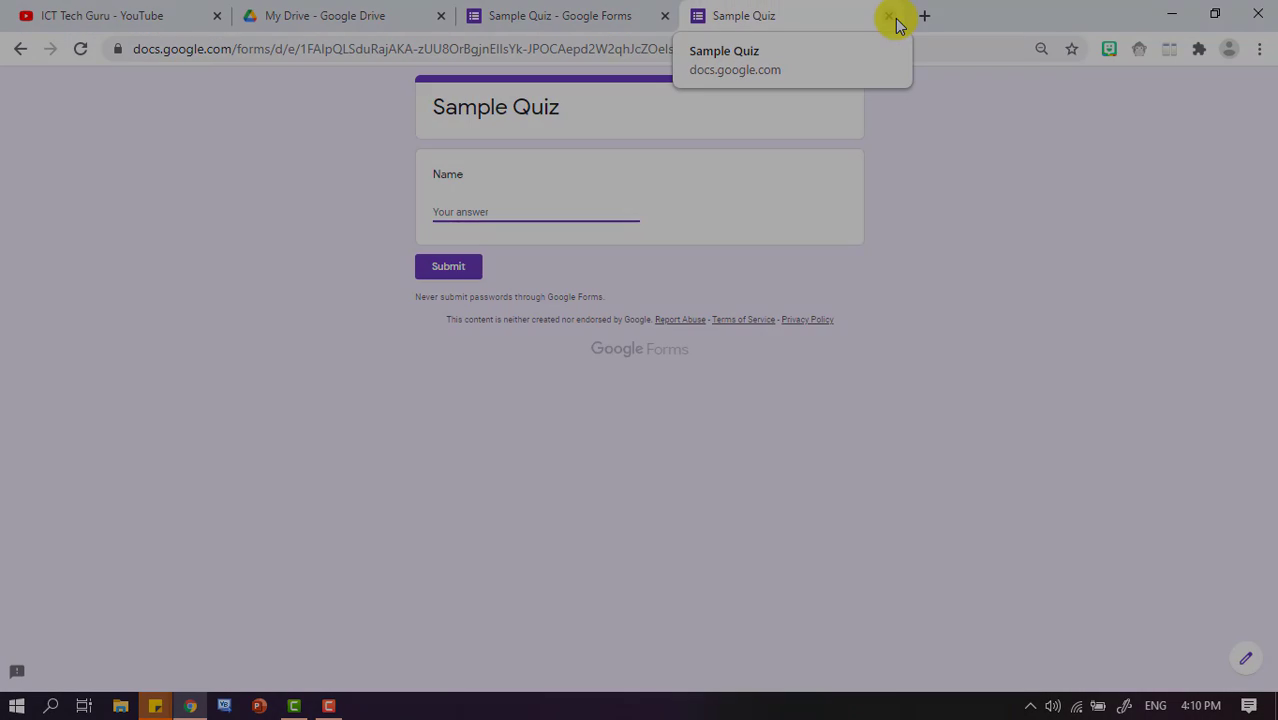
pyautogui.click(893, 17)
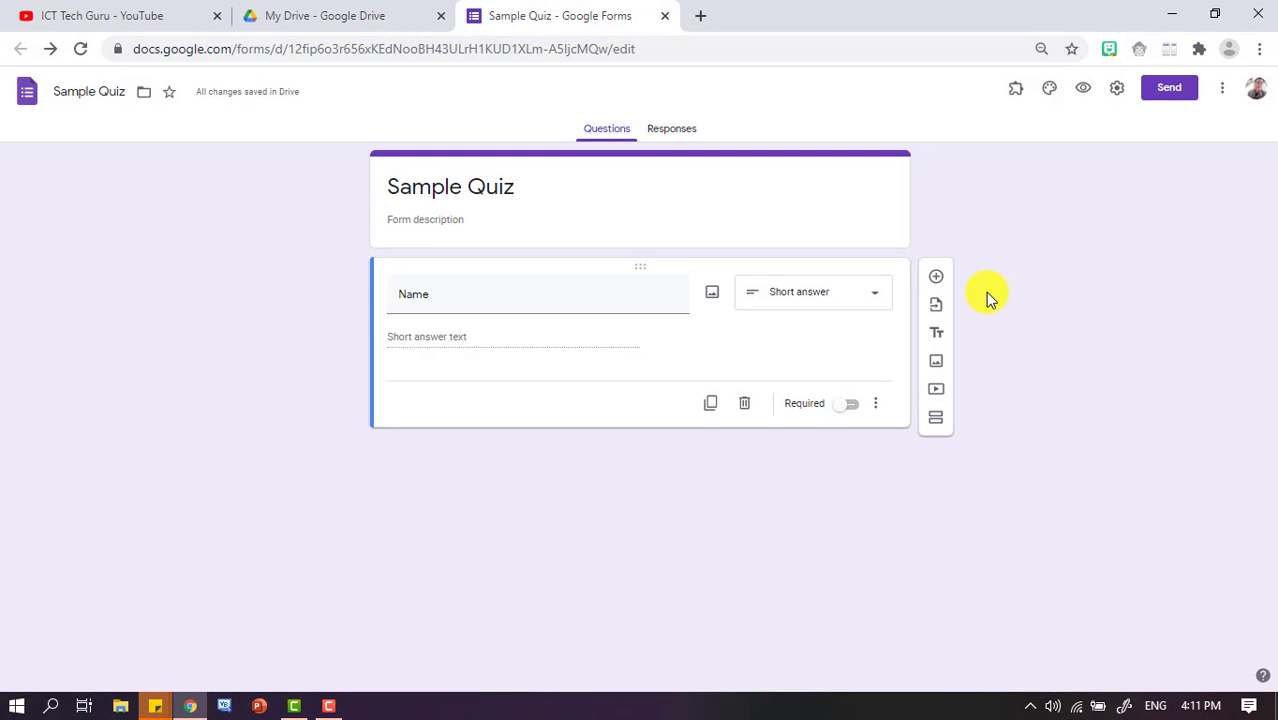
# Step: Reopen the shortened quiz link in a new tab to check the form after the 4:10 PM deadline
pyautogui.click(697, 17)
pyautogui.hotkey('ctrl', 'v')
pyautogui.press('Return')
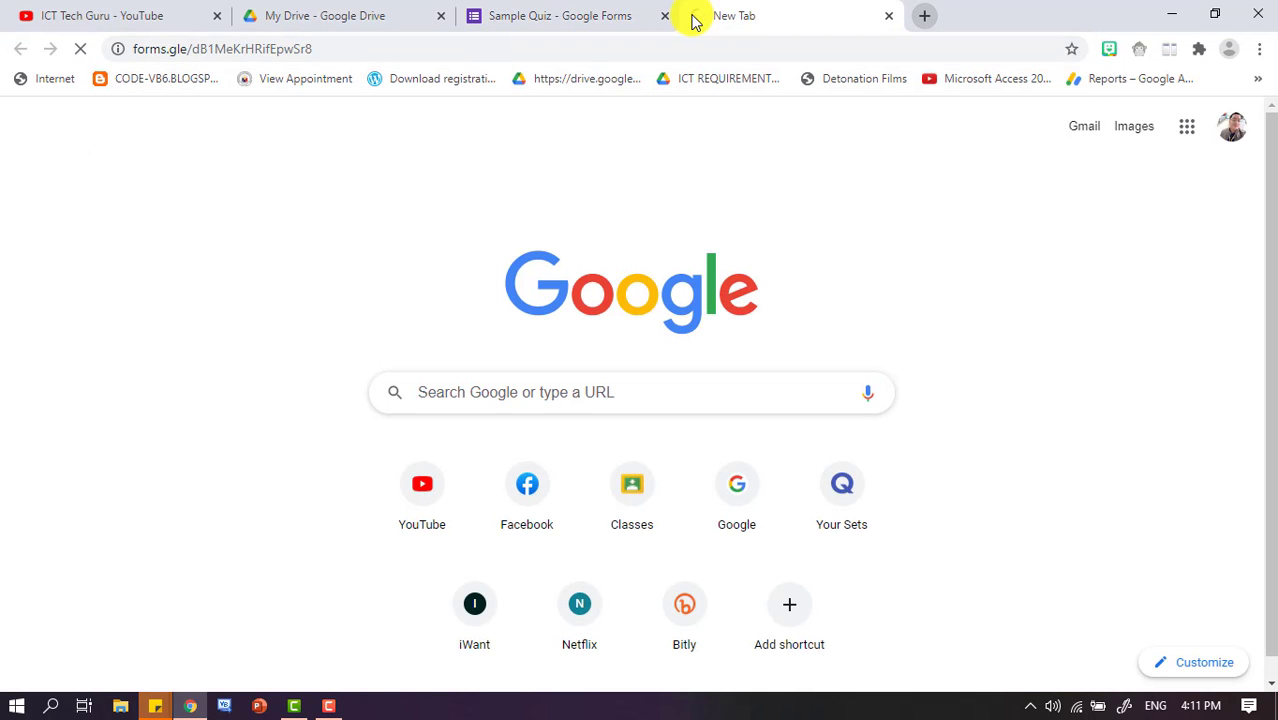